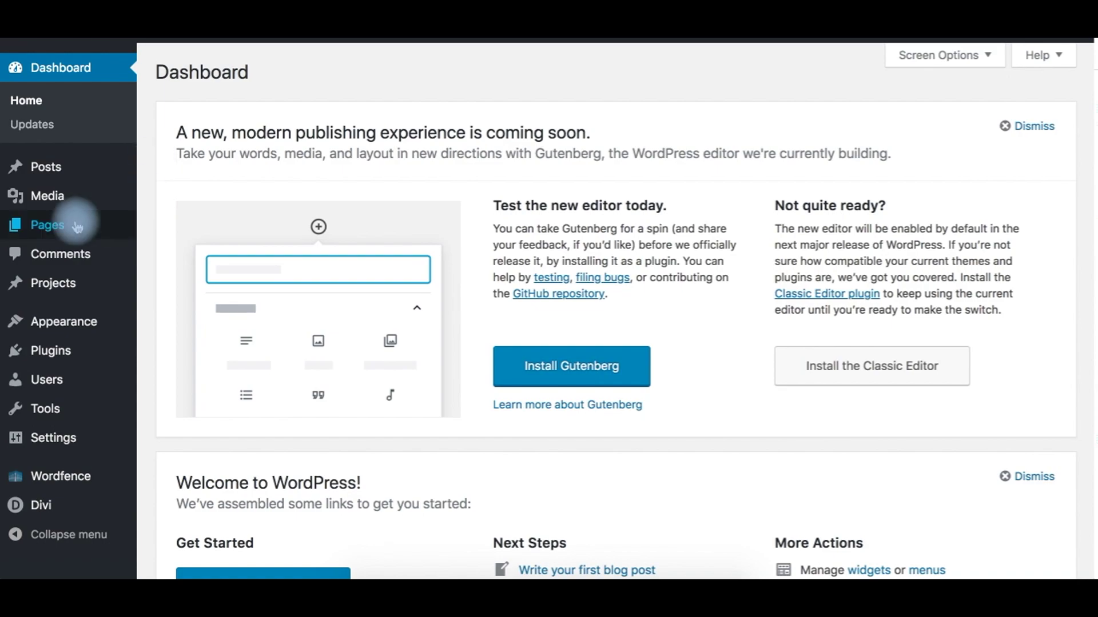
Create a new WordPress page and enable the Divi Builder for it
mouse_move(50, 236)
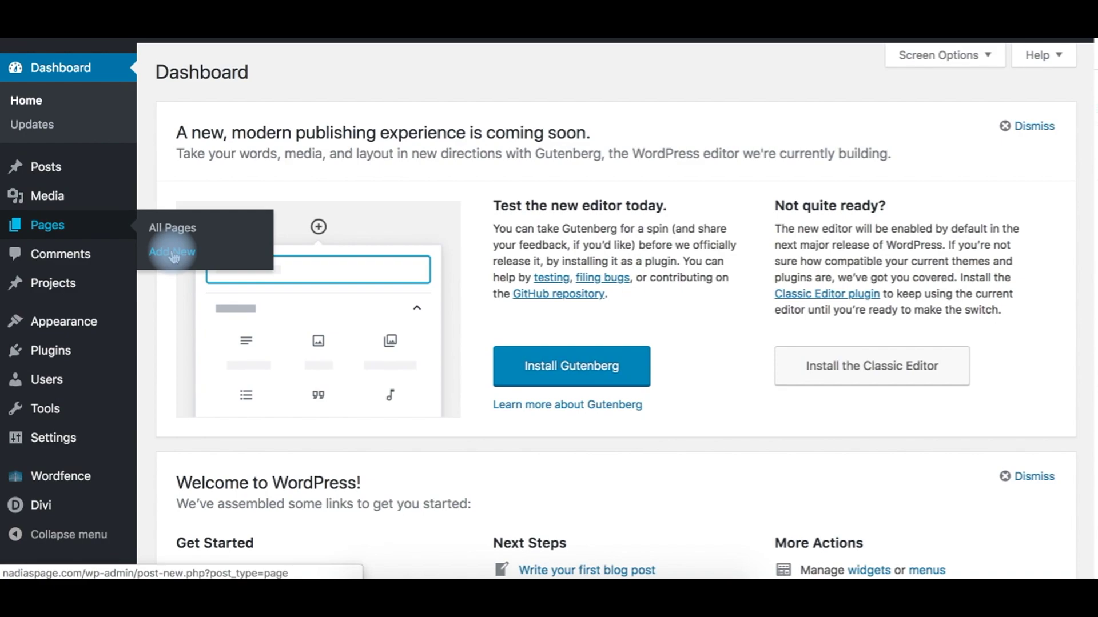
left_click(220, 249)
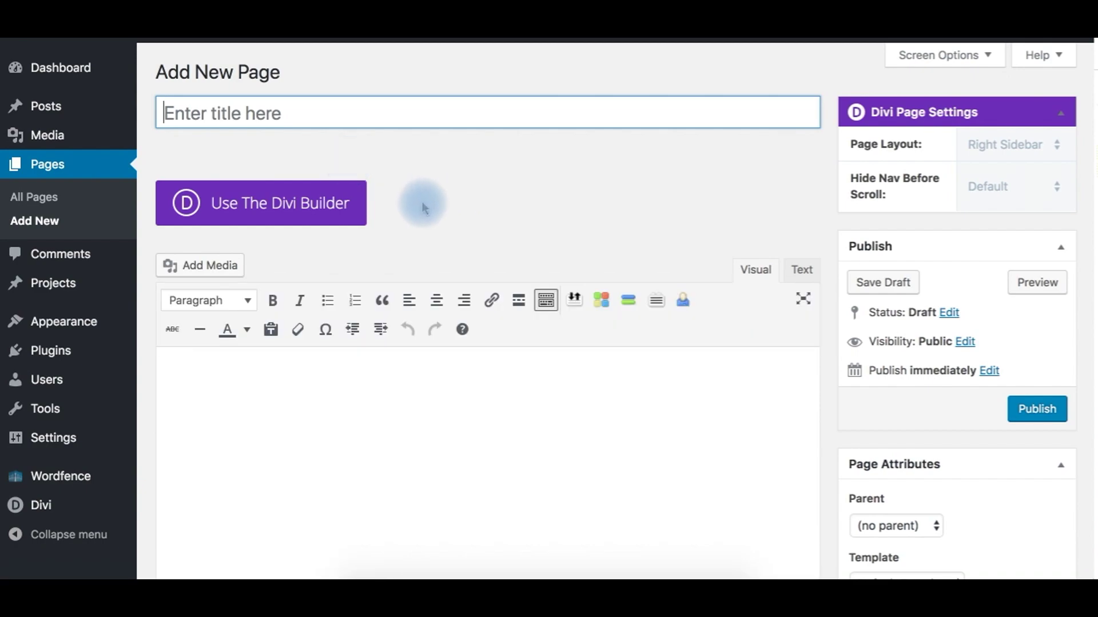
left_click(288, 214)
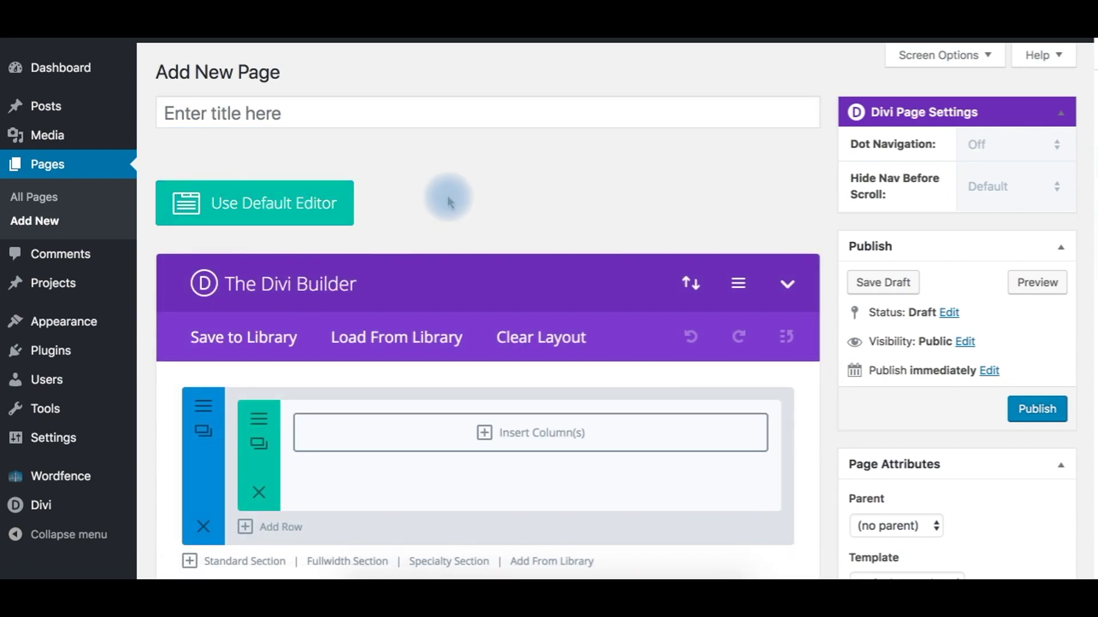
Insert a single full-width column into the empty row of the page's standard section
scroll(443, 240, "down", 2)
scroll(412, 380, "down", 2)
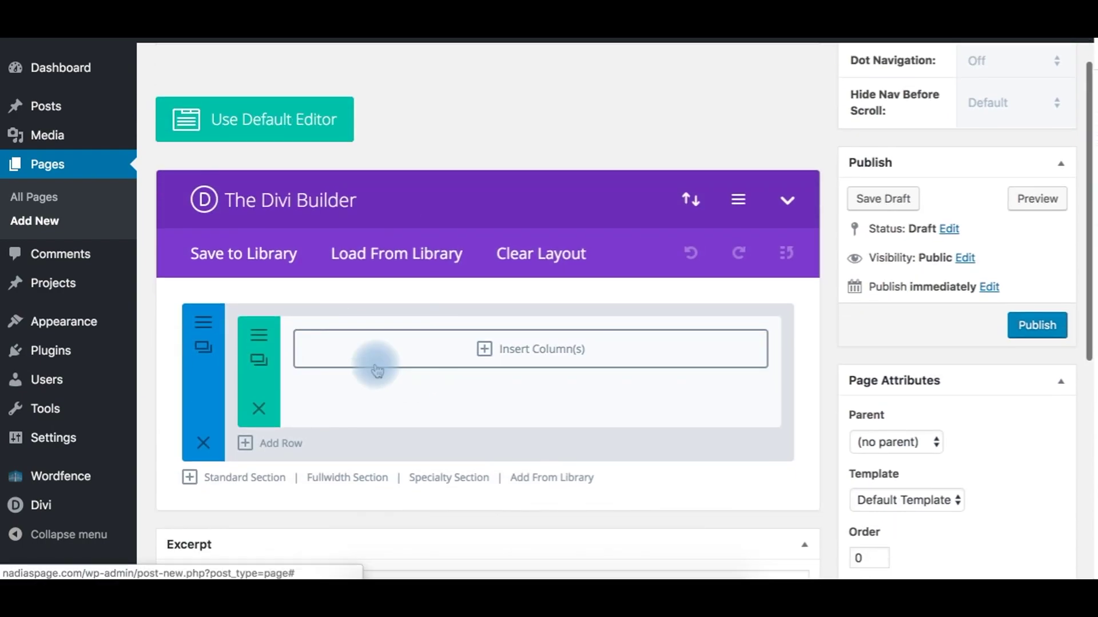
left_click(543, 351)
left_click(280, 257)
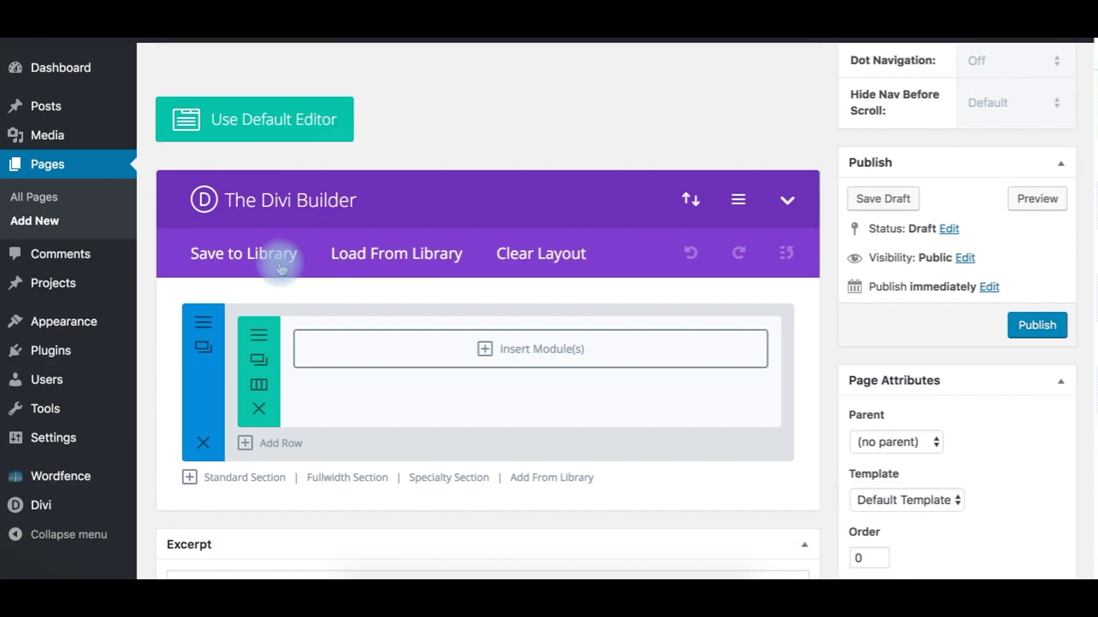
Add a Text module to the new column
left_click(545, 351)
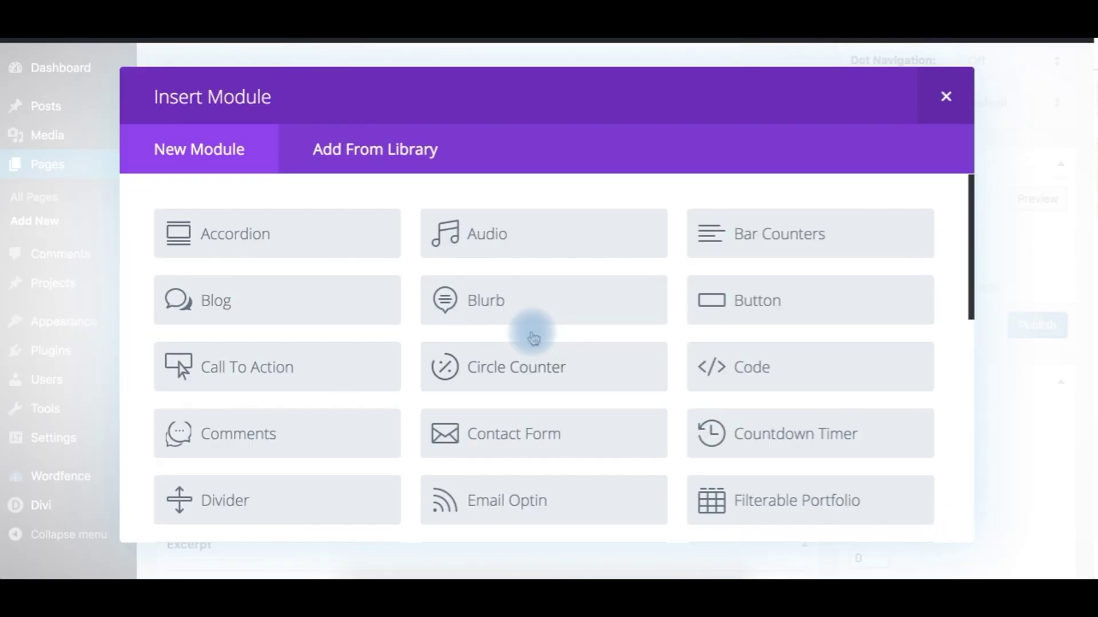
scroll(534, 339, "down", 10)
left_click(186, 397)
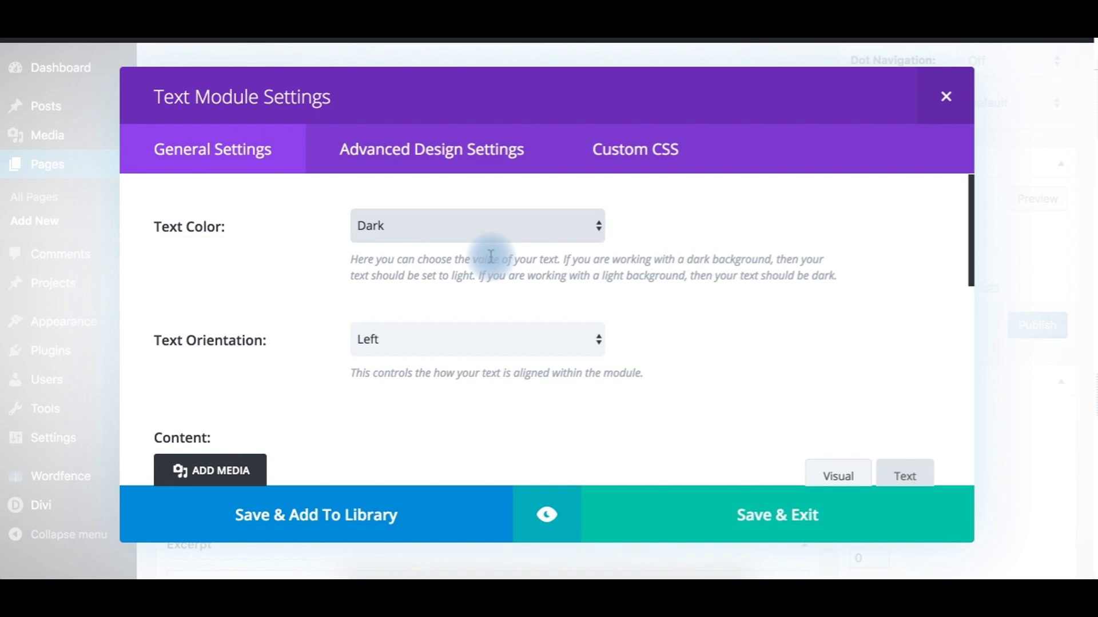
Turn on the Paste as text mode in the Text module's content editor, with the second row of formatting tools shown
scroll(437, 308, "down", 2)
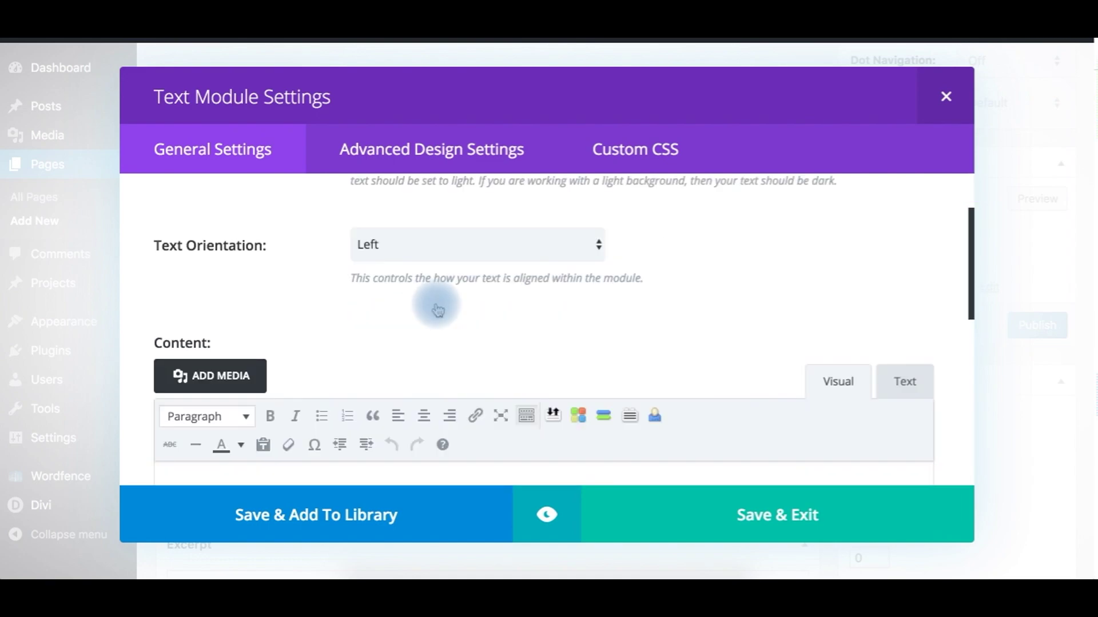
scroll(437, 309, "down", 2)
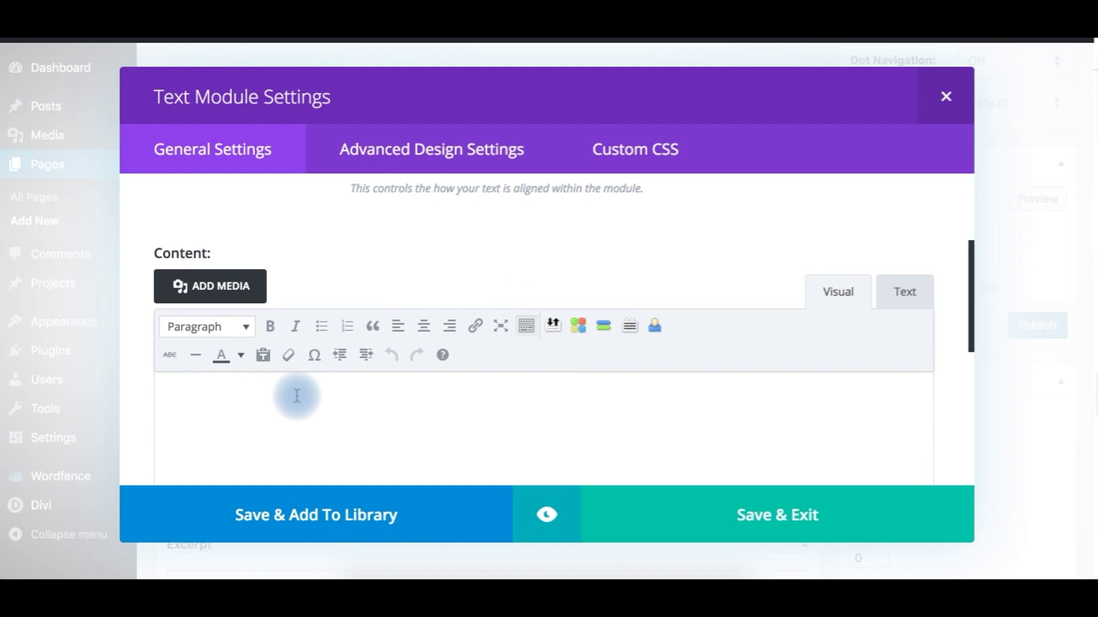
left_click(312, 395)
scroll(314, 396, "down", 1)
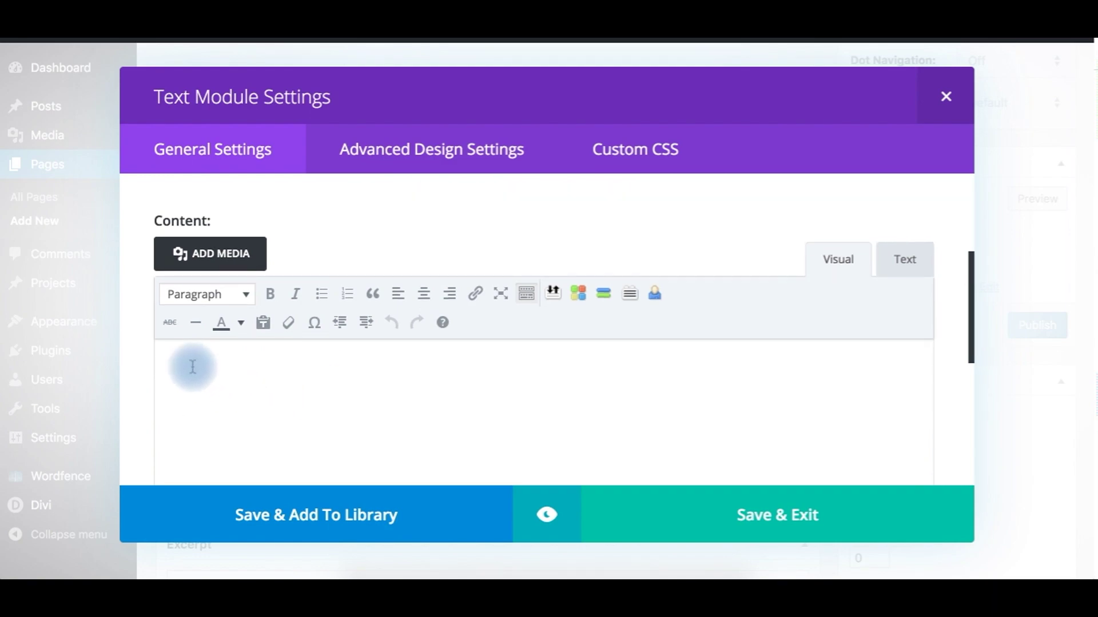
left_click(265, 327)
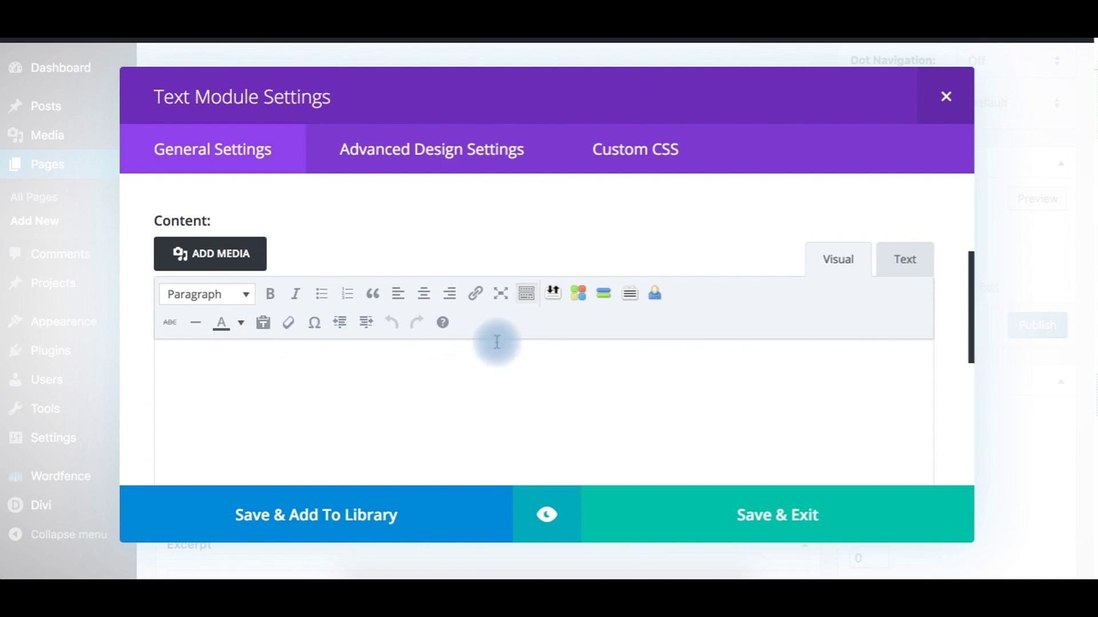
left_click(528, 297)
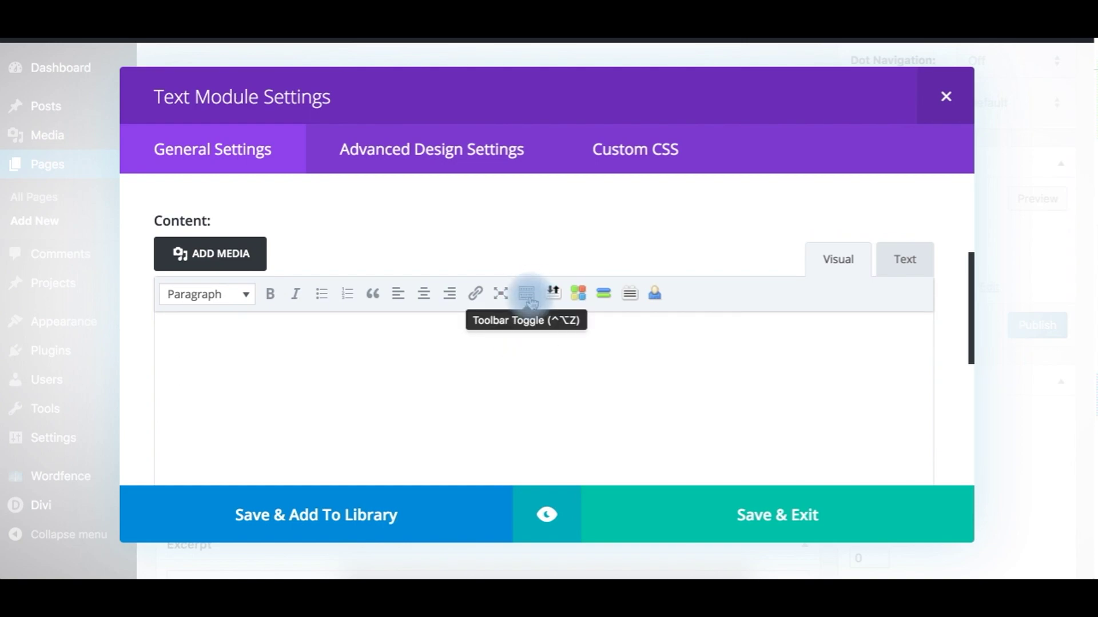
left_click(528, 295)
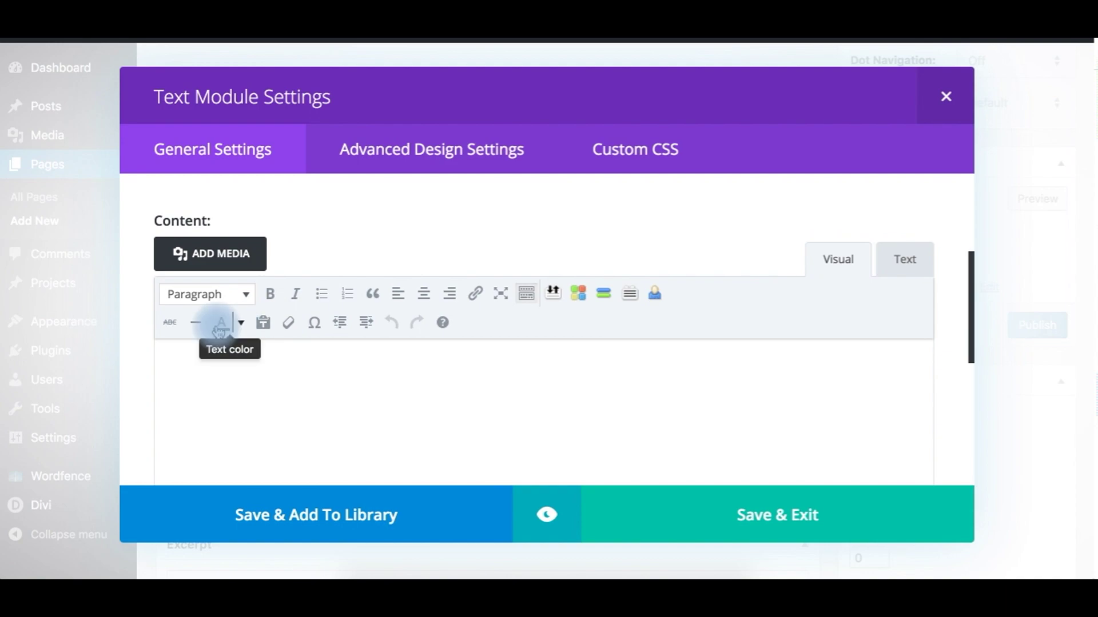
left_click(264, 330)
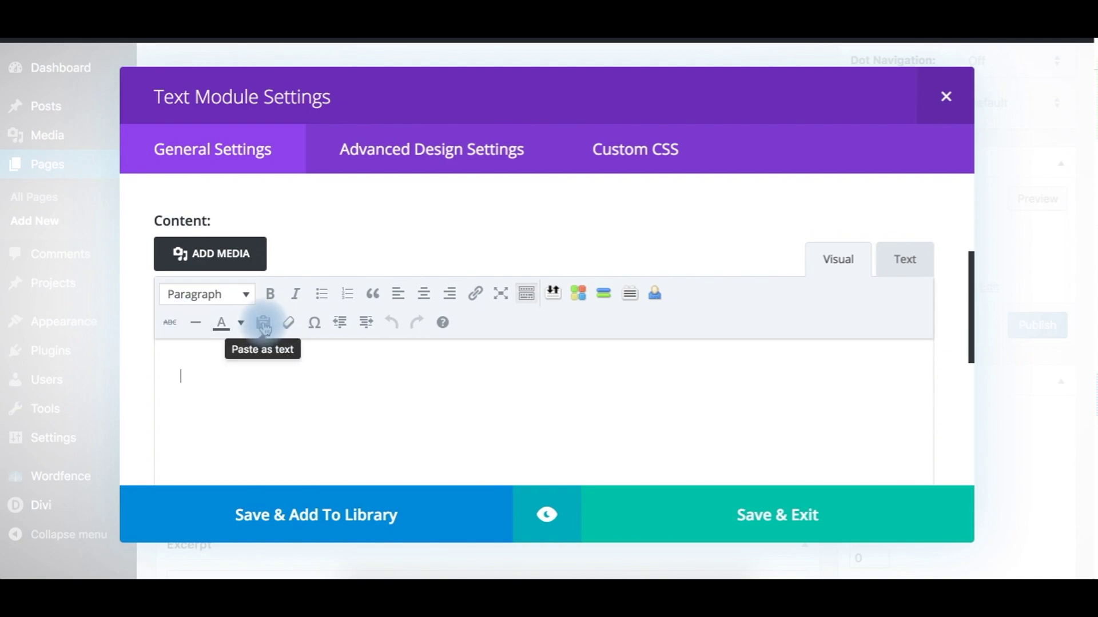
left_click(264, 330)
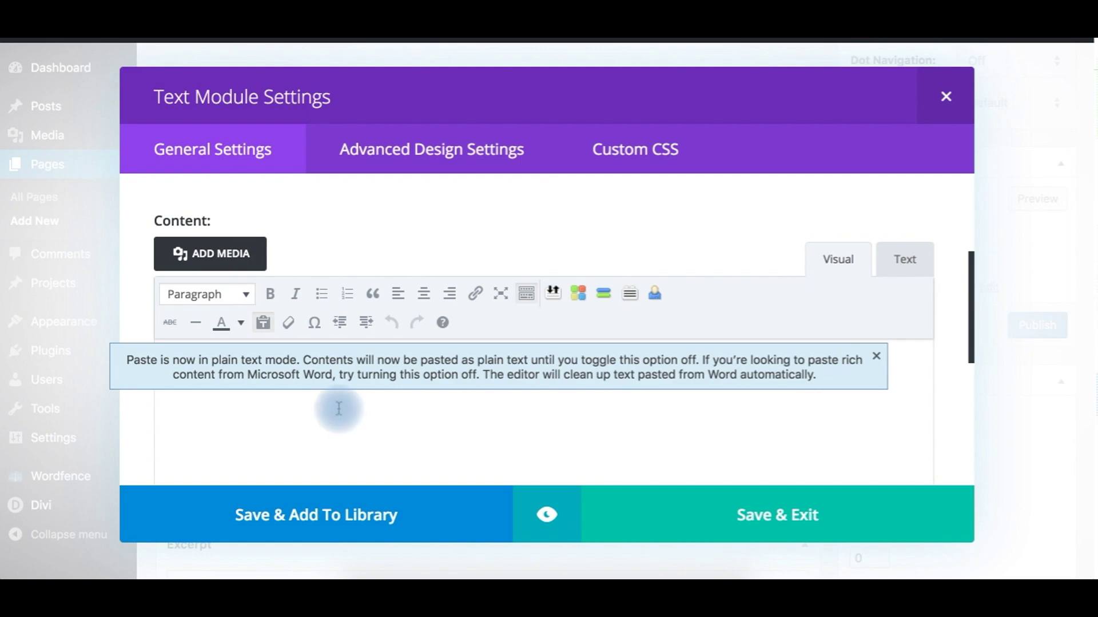
Copy the whole blog post from the Microsoft Word document and paste it as plain text into the Text module's content
left_click(652, 566)
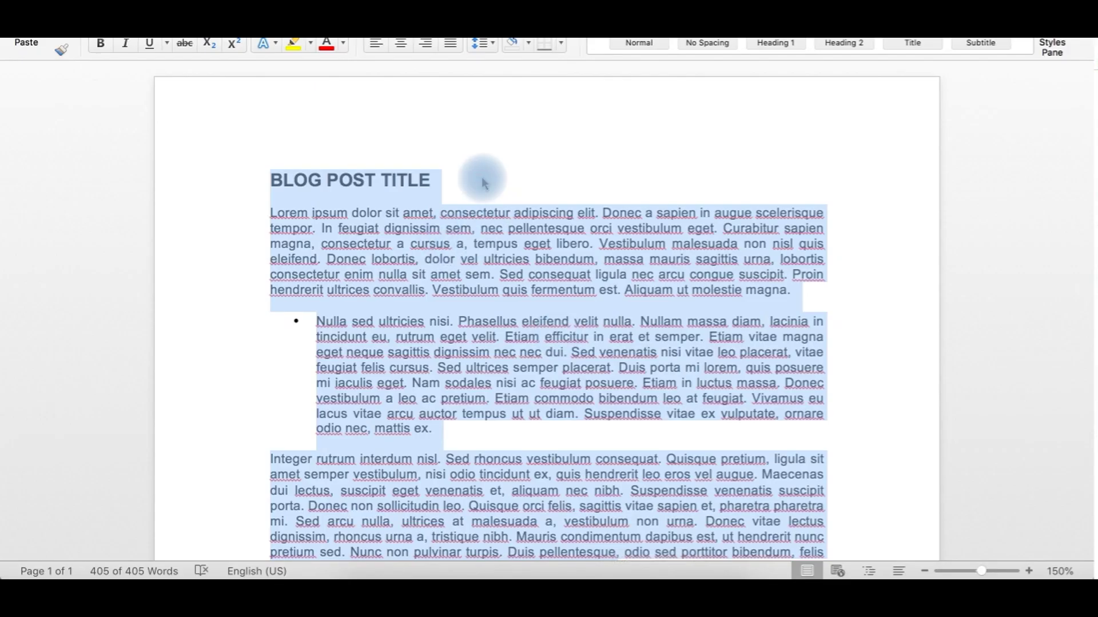
left_click(464, 183)
key("super+a")
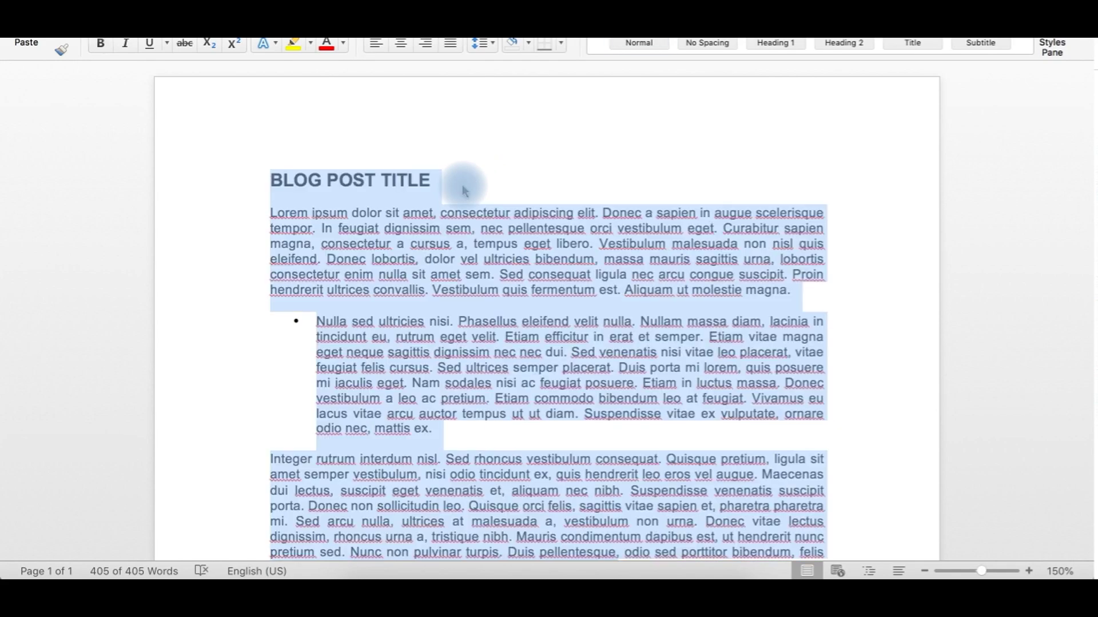
key("super+Tab")
left_click(338, 428)
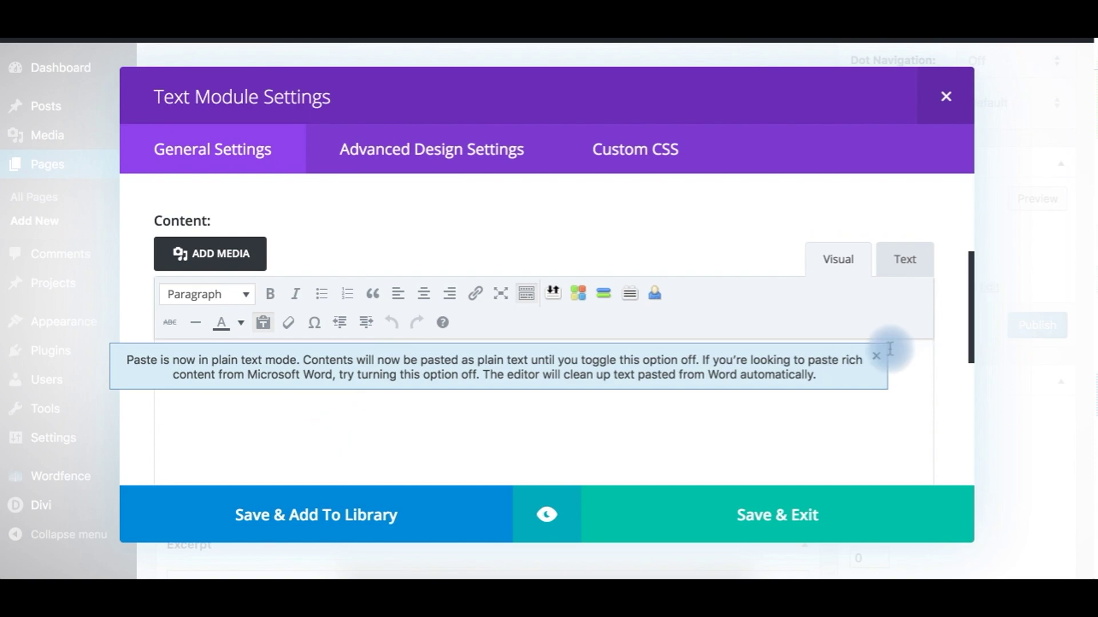
left_click(876, 356)
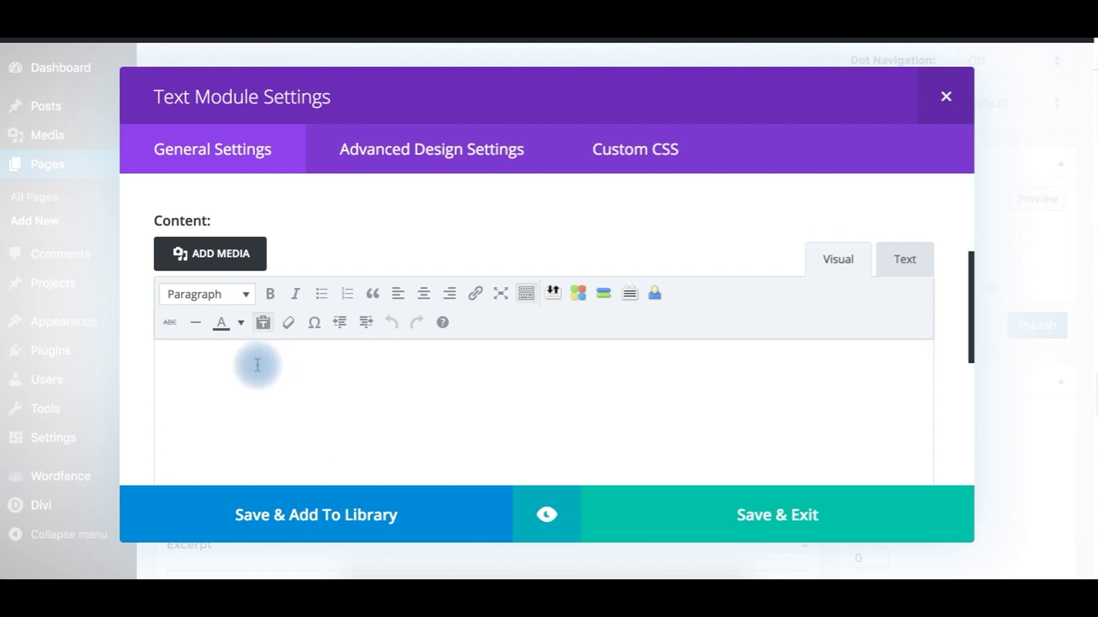
key("super+v")
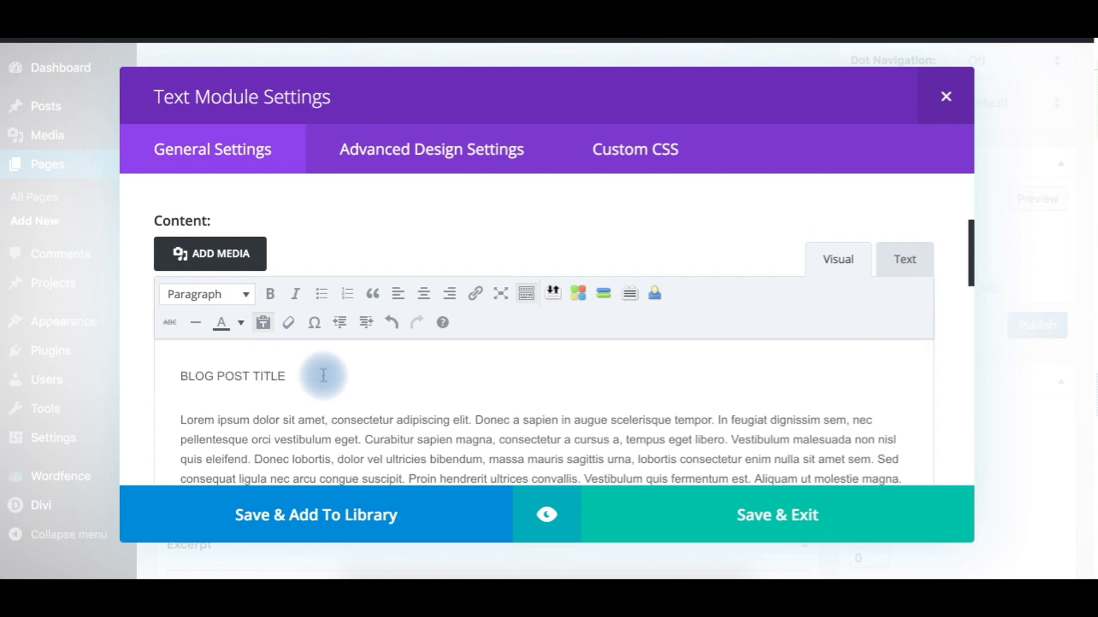
Compare the pasted text's title, bullet paragraph and subheading with the original formatting in the Microsoft Word document
scroll(314, 377, "down", 1)
scroll(314, 378, "down", 5)
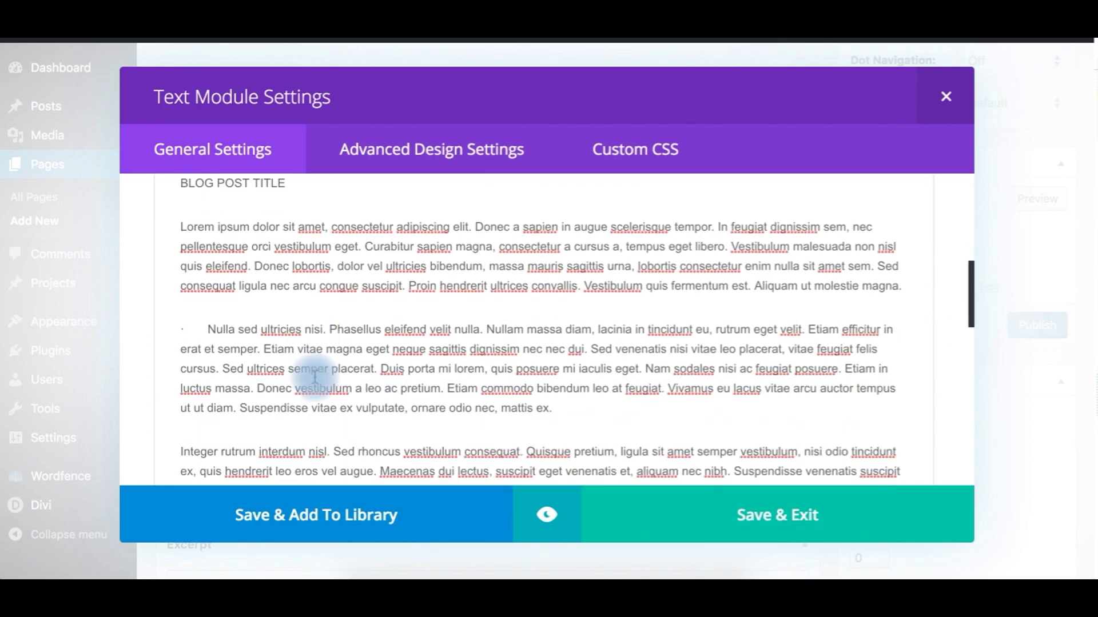
scroll(314, 377, "down", 3)
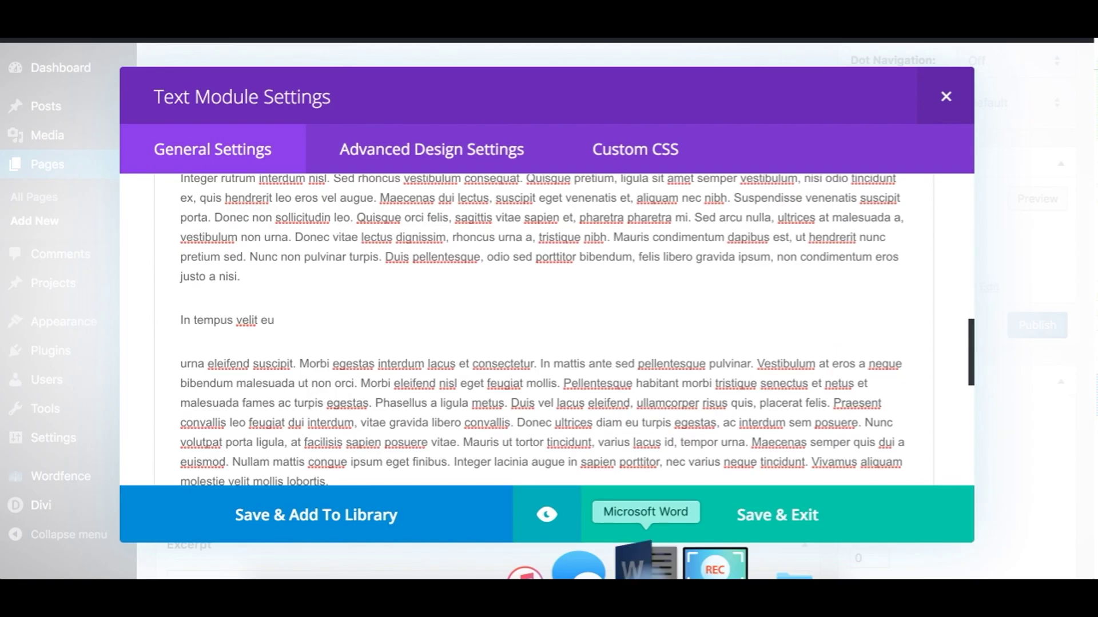
left_click(642, 567)
left_click(451, 181)
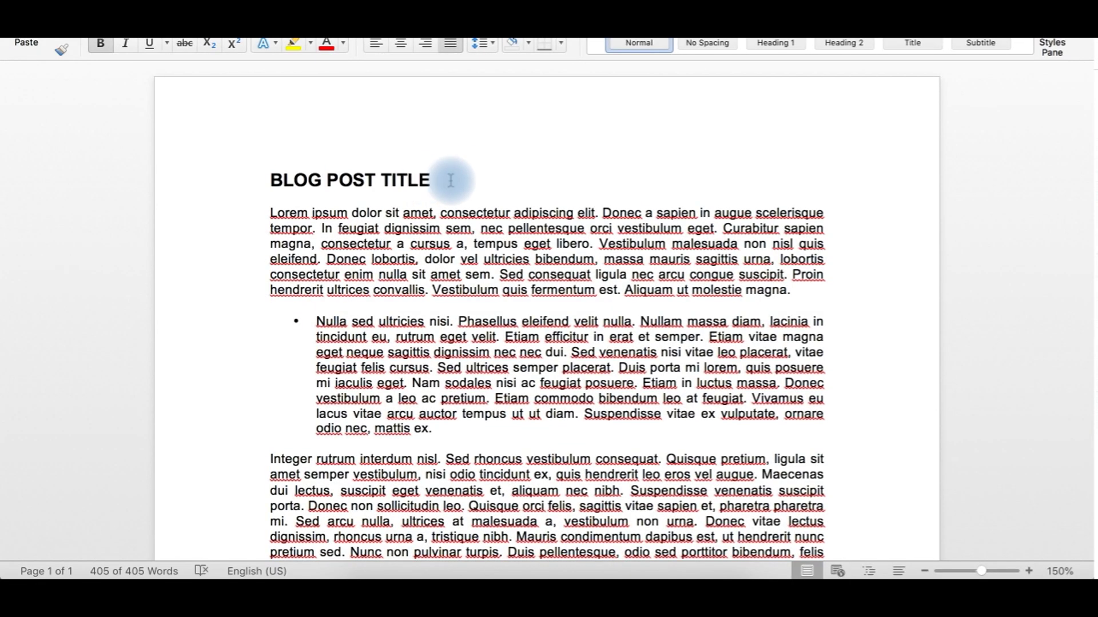
triple_click(289, 179)
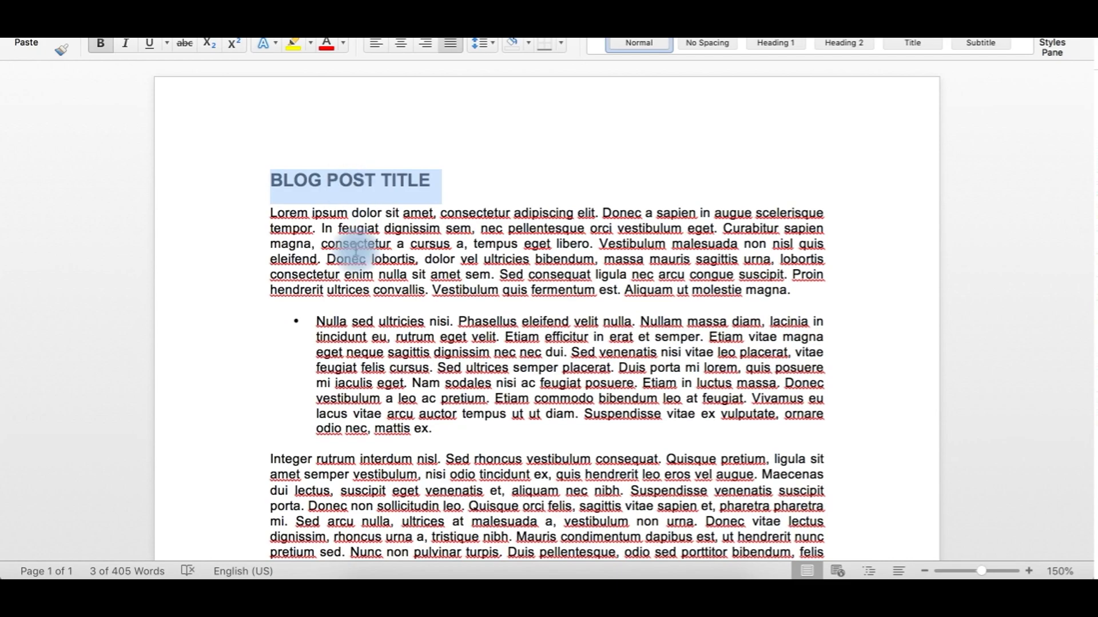
left_click(316, 323)
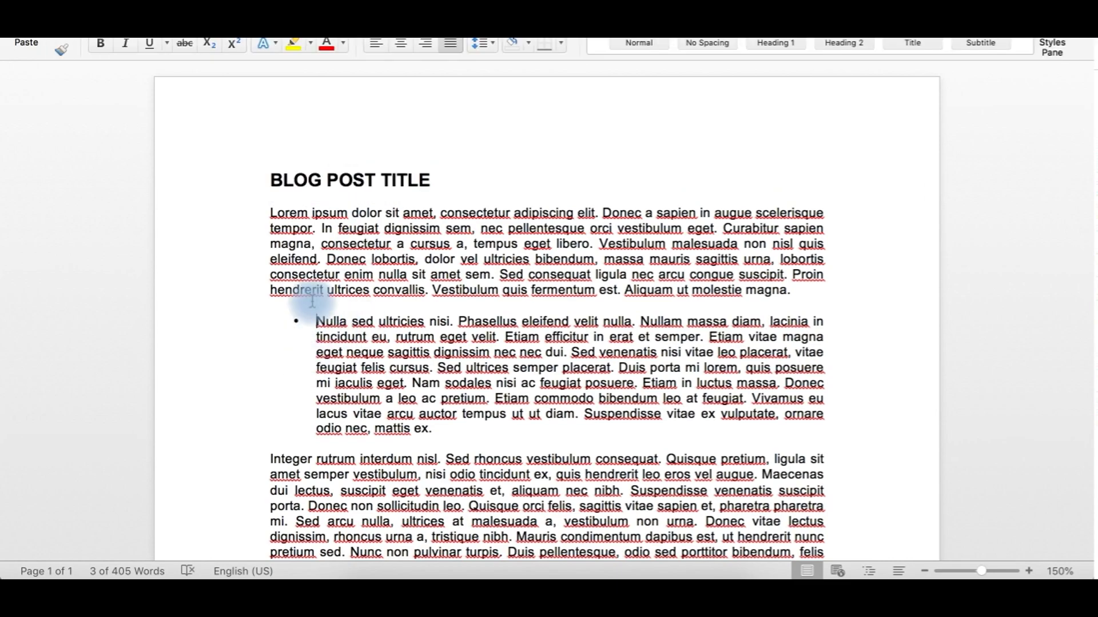
scroll(316, 323, "down", 2)
scroll(315, 323, "up", 2)
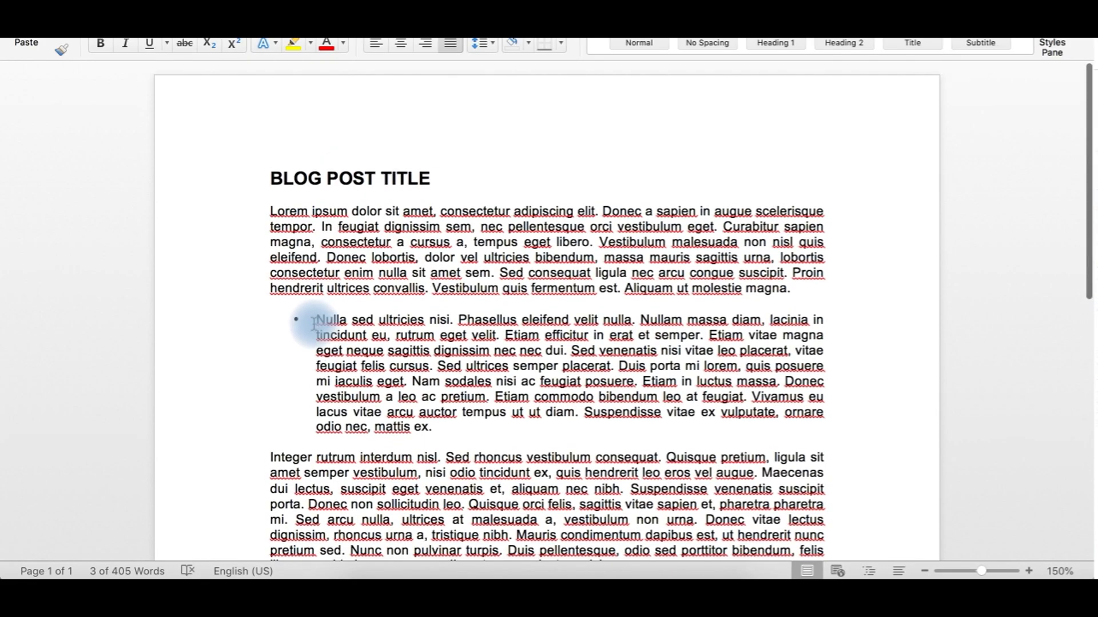
scroll(314, 323, "down", 6)
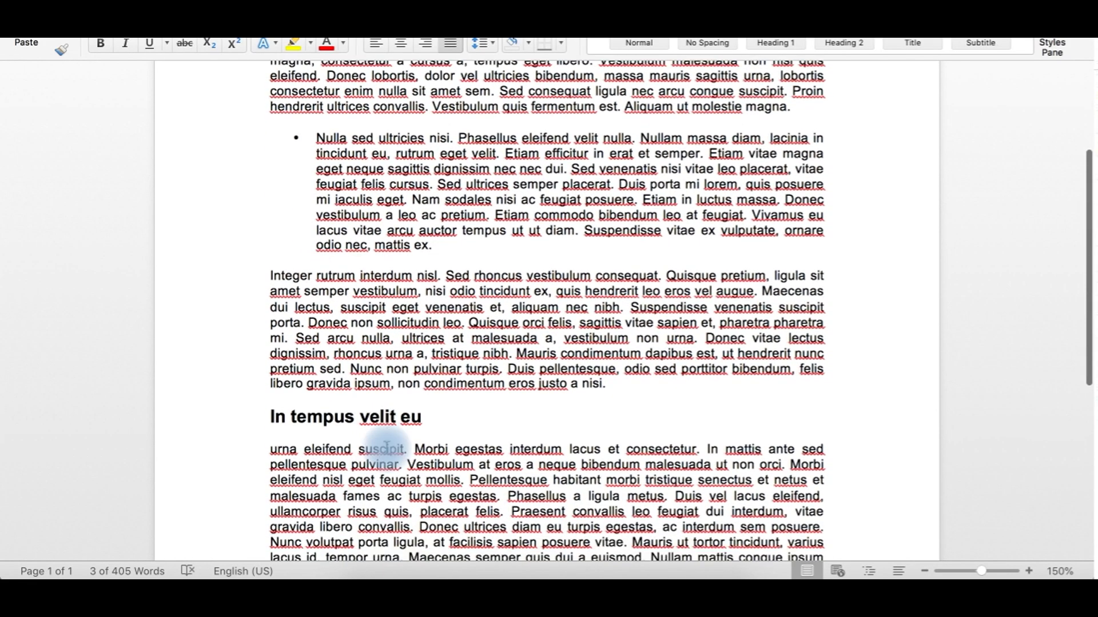
left_click(392, 571)
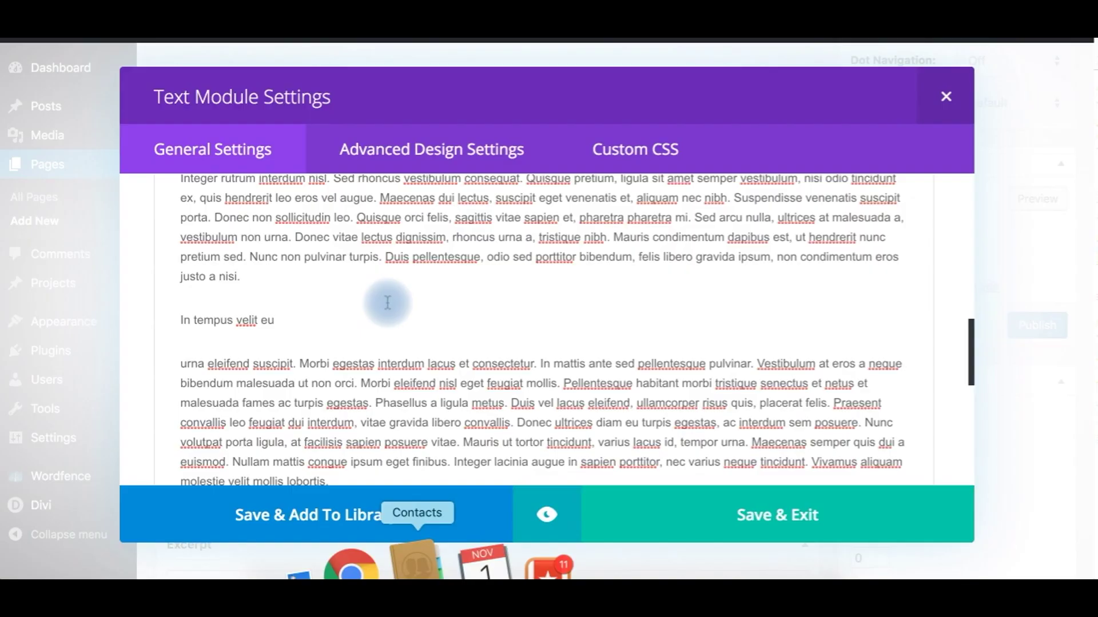
Delete the pasted bullet character and spacing before the "Nulla sed ultricies" paragraph and format that paragraph as a bulleted list
scroll(330, 325, "up", 5)
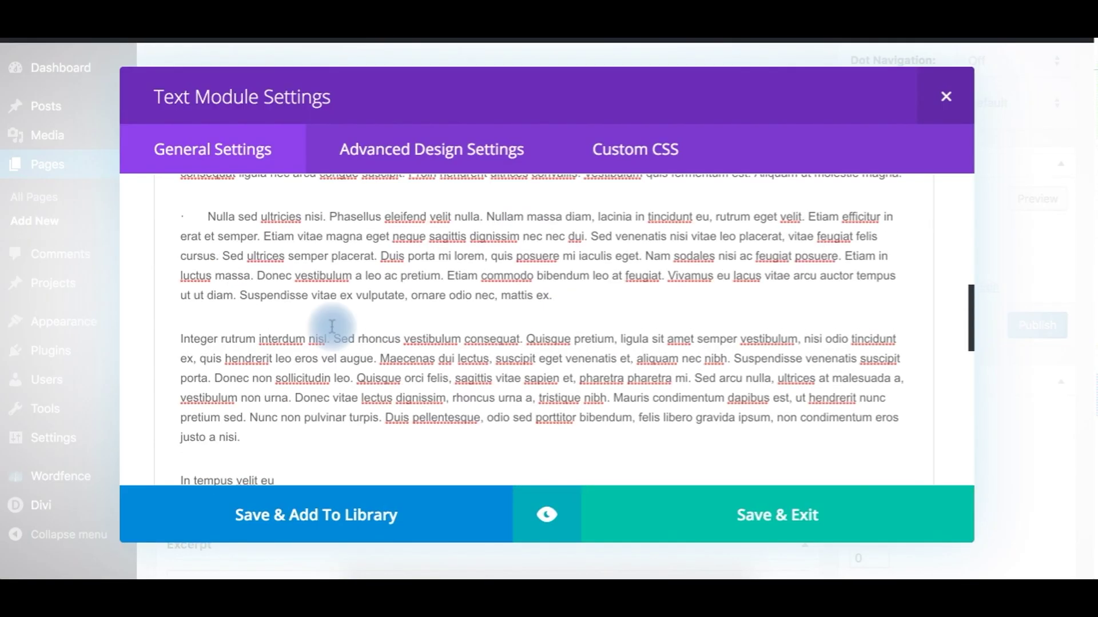
scroll(331, 326, "up", 9)
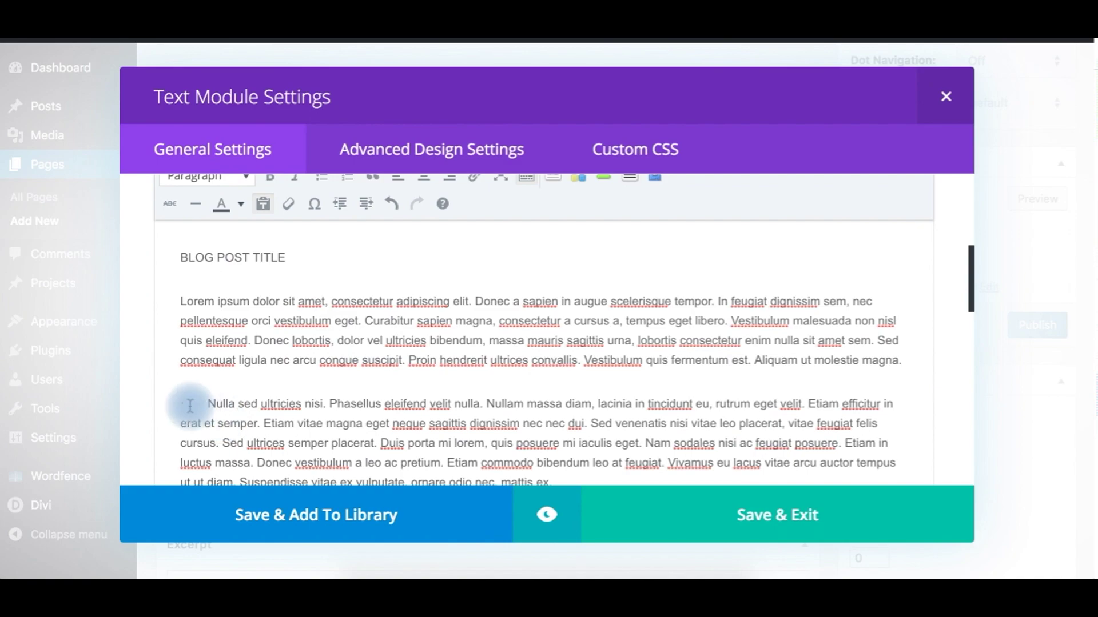
left_click_drag(209, 403, 171, 405)
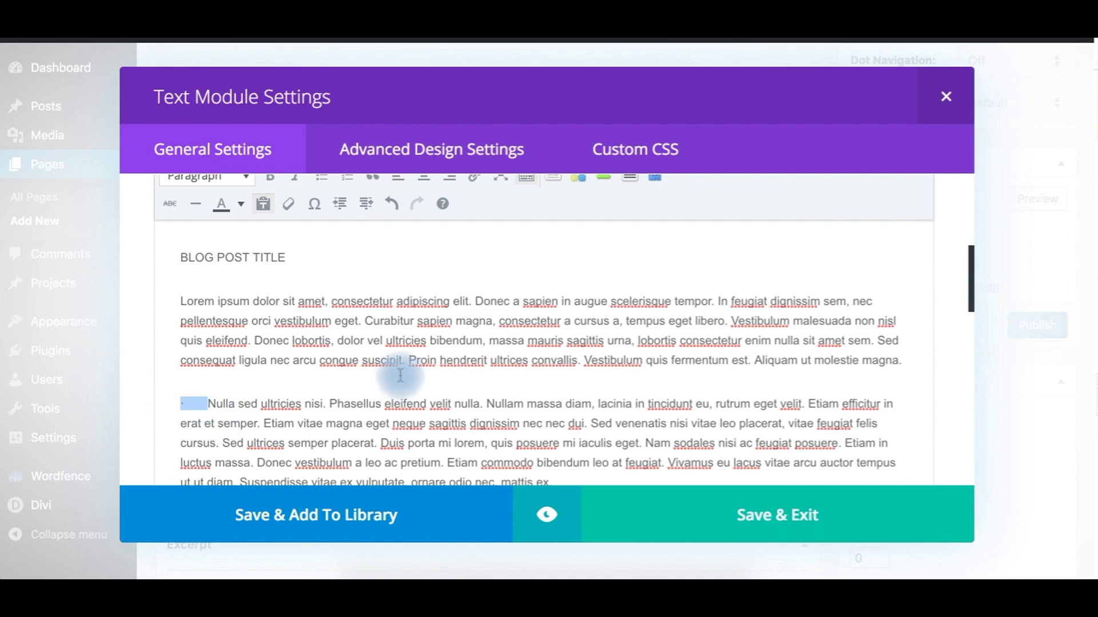
key("BackSpace")
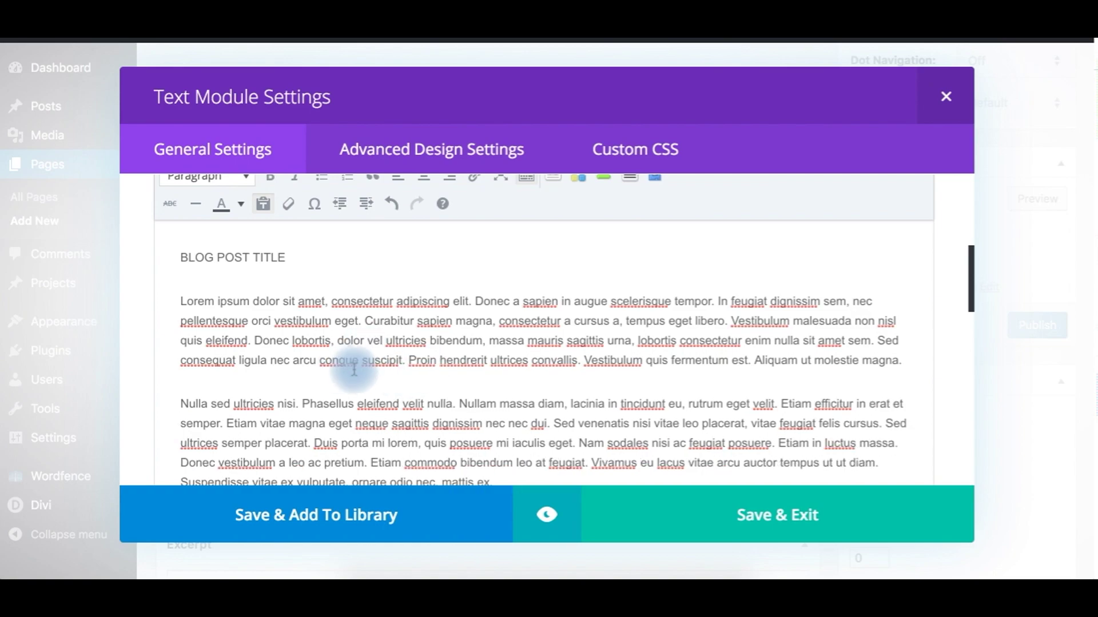
scroll(350, 367, "up", 1)
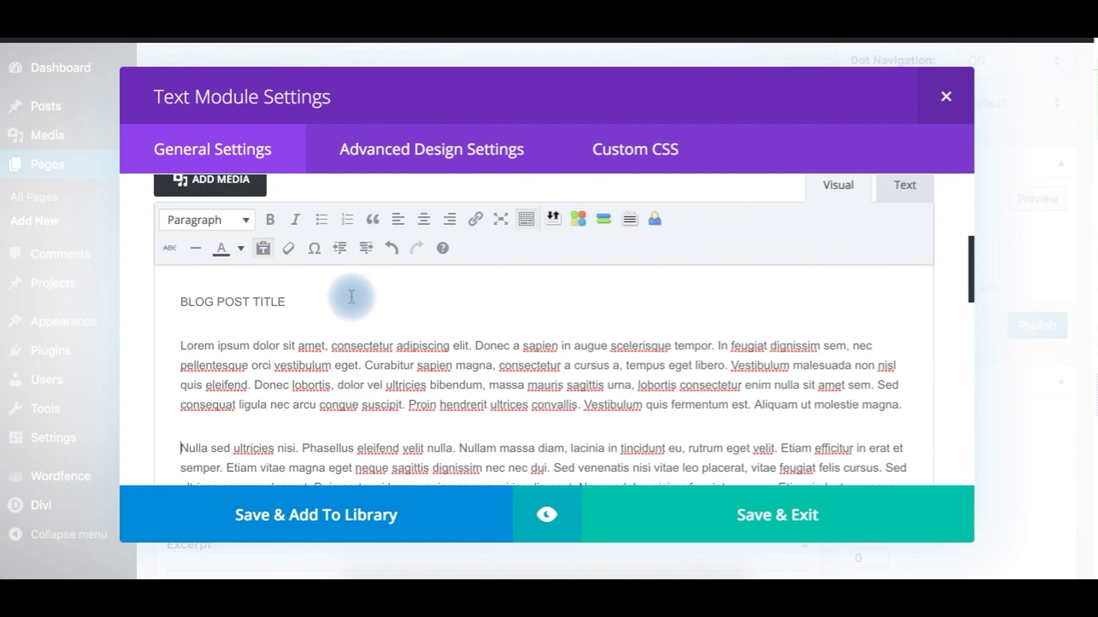
left_click(322, 223)
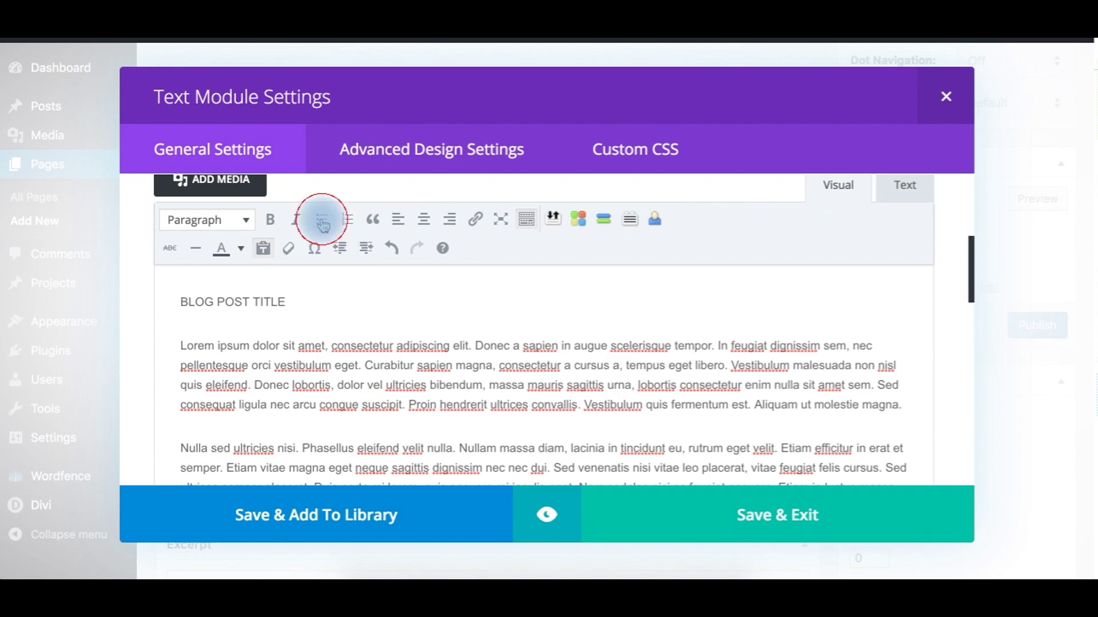
scroll(343, 400, "down", 2)
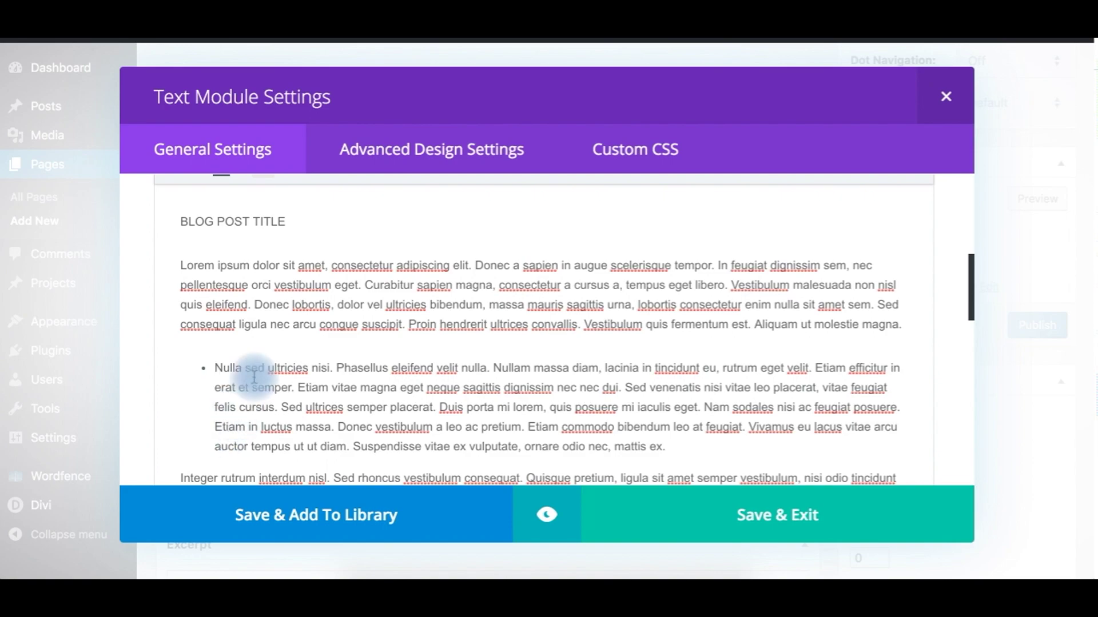
Format the "BLOG POST TITLE" line in the Text module's content as Heading 1
scroll(277, 374, "down", 1)
scroll(276, 370, "up", 2)
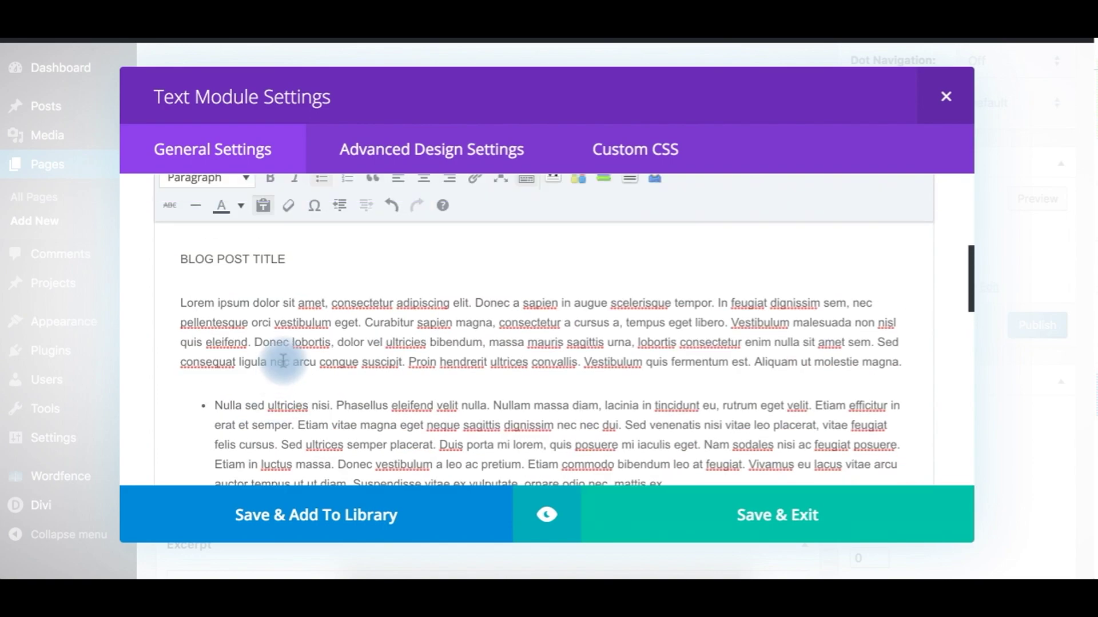
scroll(280, 360, "up", 2)
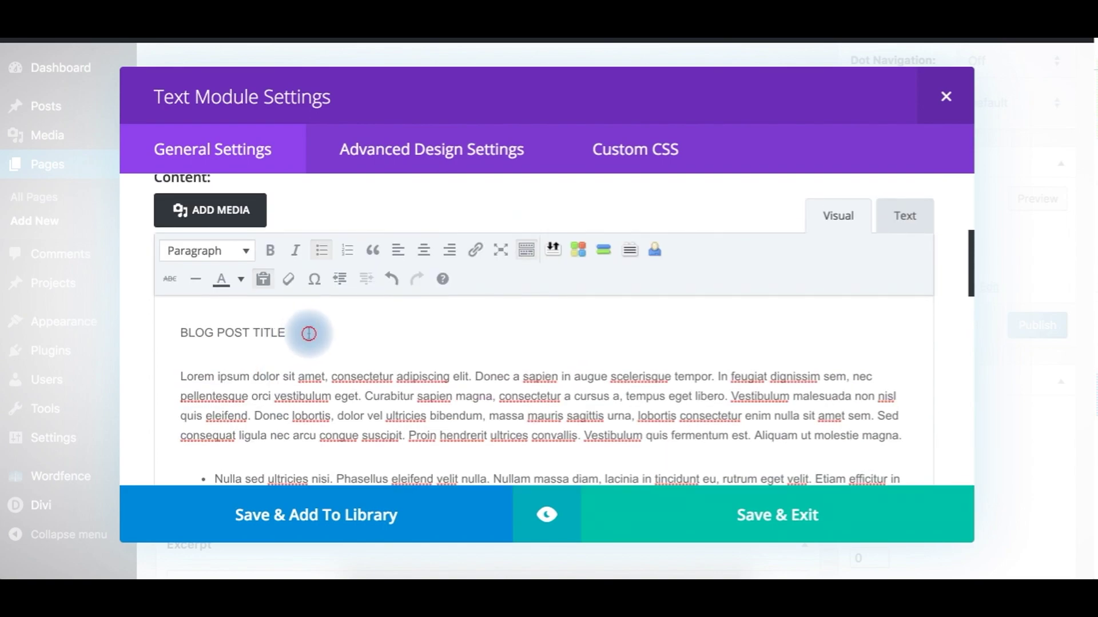
left_click_drag(307, 333, 167, 331)
left_click(245, 252)
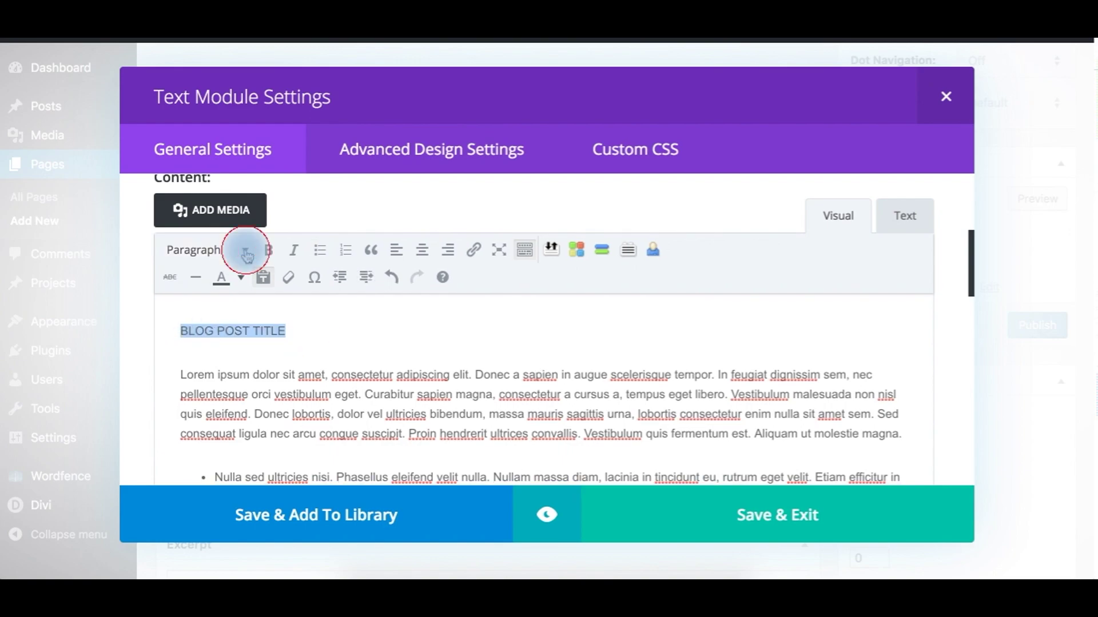
left_click(240, 313)
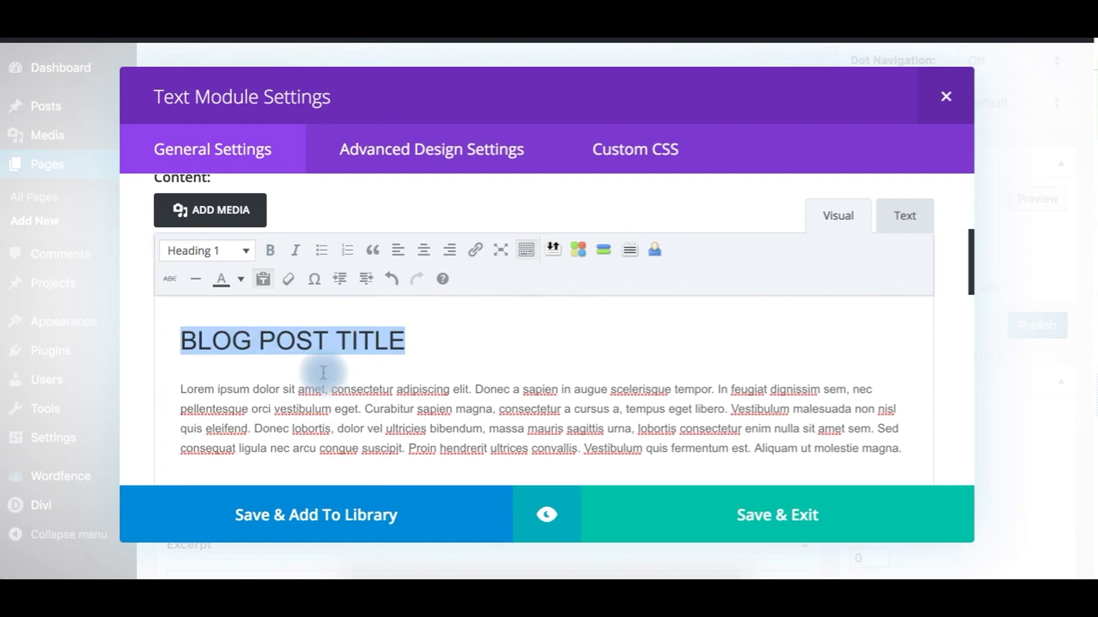
scroll(320, 372, "down", 1)
left_click(260, 352)
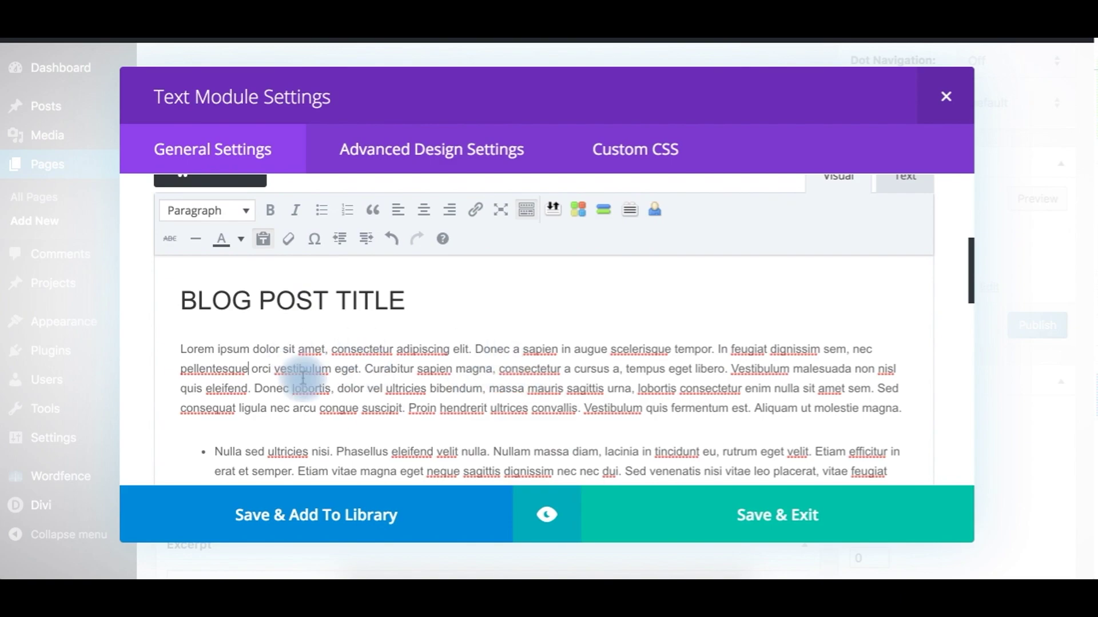
Format the subheading "In tempus velit eu" as Heading 2
scroll(303, 377, "down", 10)
left_click_drag(293, 360, 159, 356)
scroll(368, 361, "up", 10)
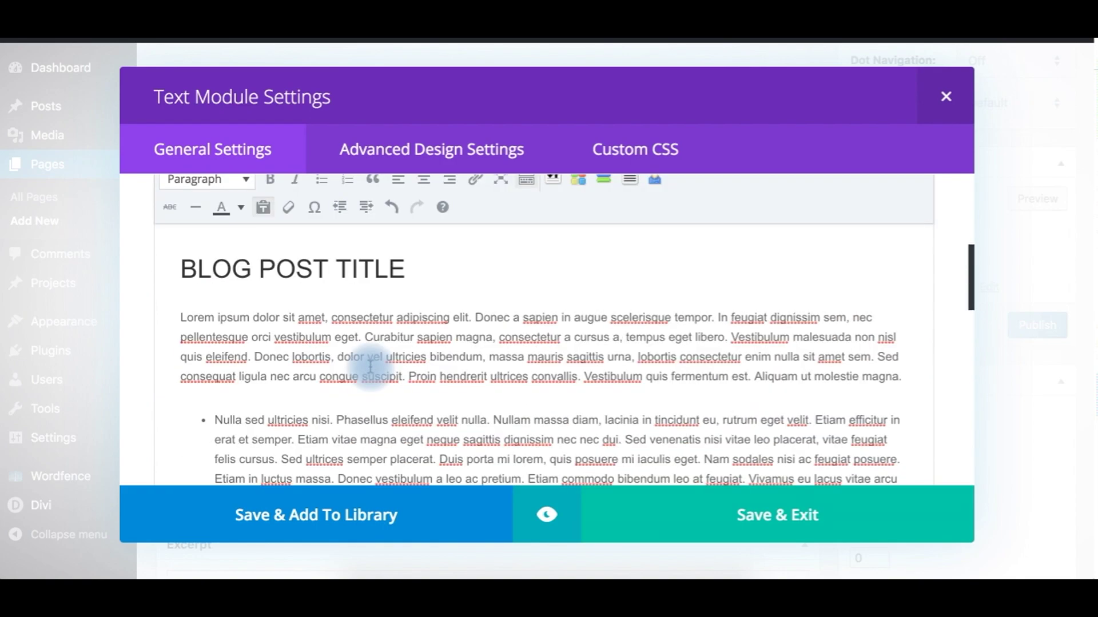
left_click(243, 194)
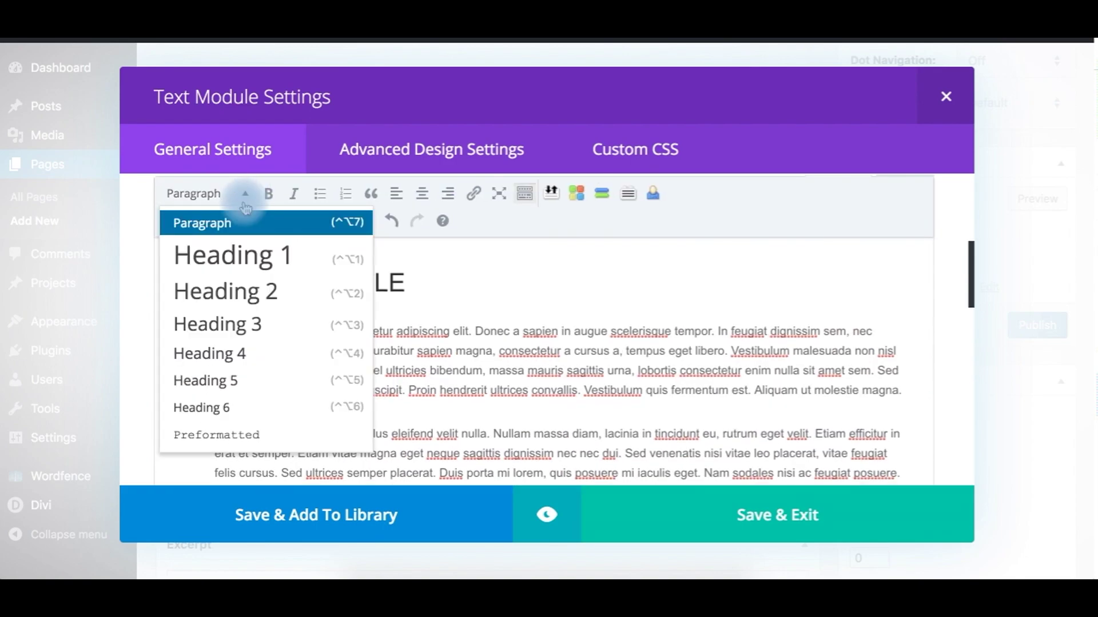
left_click(223, 292)
scroll(475, 387, "down", 10)
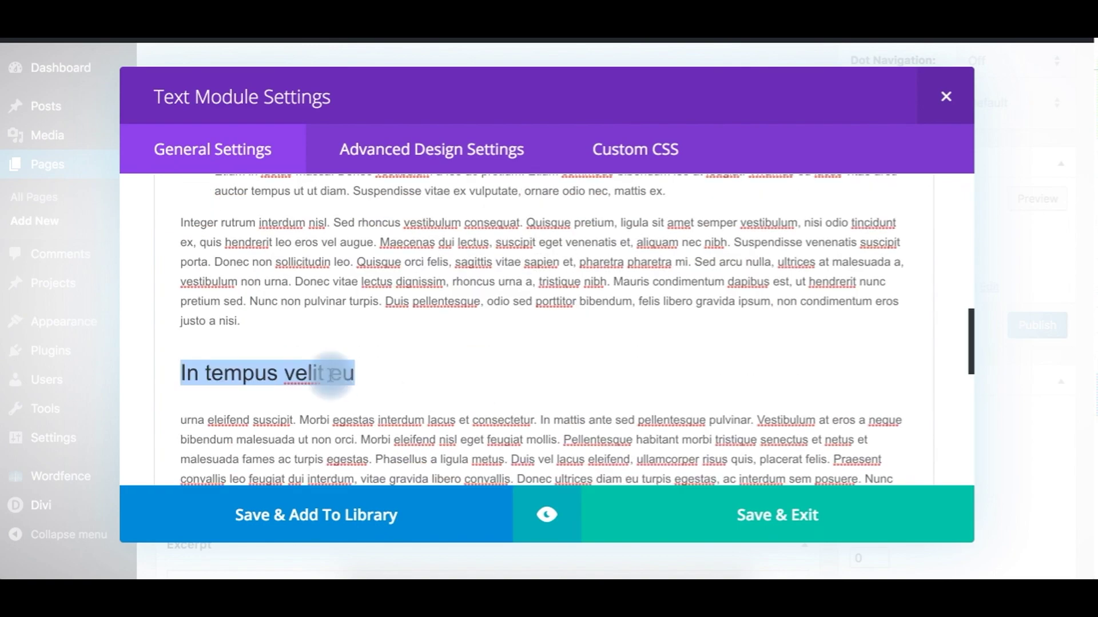
left_click(385, 373)
Show the content's HTML source and examine the heading tags around the title and the list tags around the bulleted paragraph
scroll(385, 375, "down", 4)
scroll(385, 373, "up", 1)
scroll(385, 380, "down", 2)
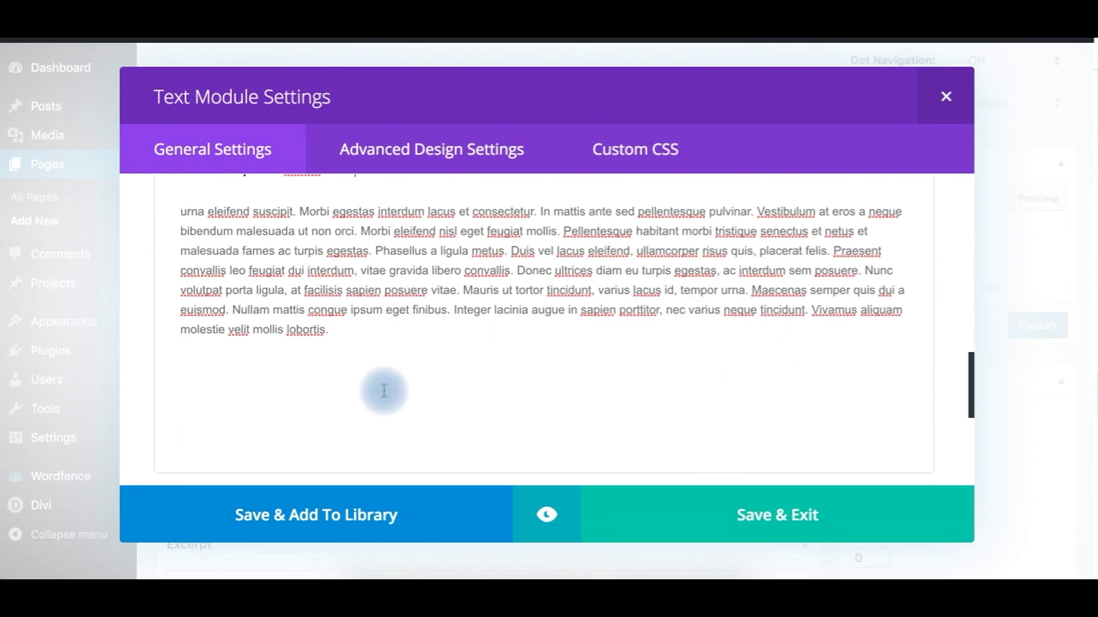
scroll(449, 372, "up", 10)
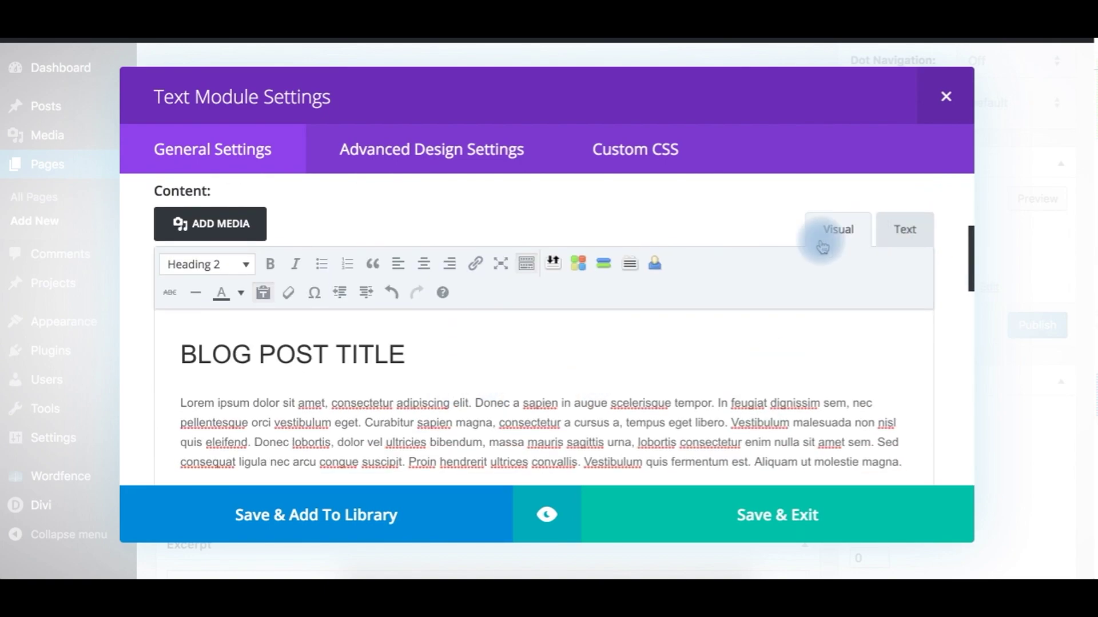
left_click(903, 235)
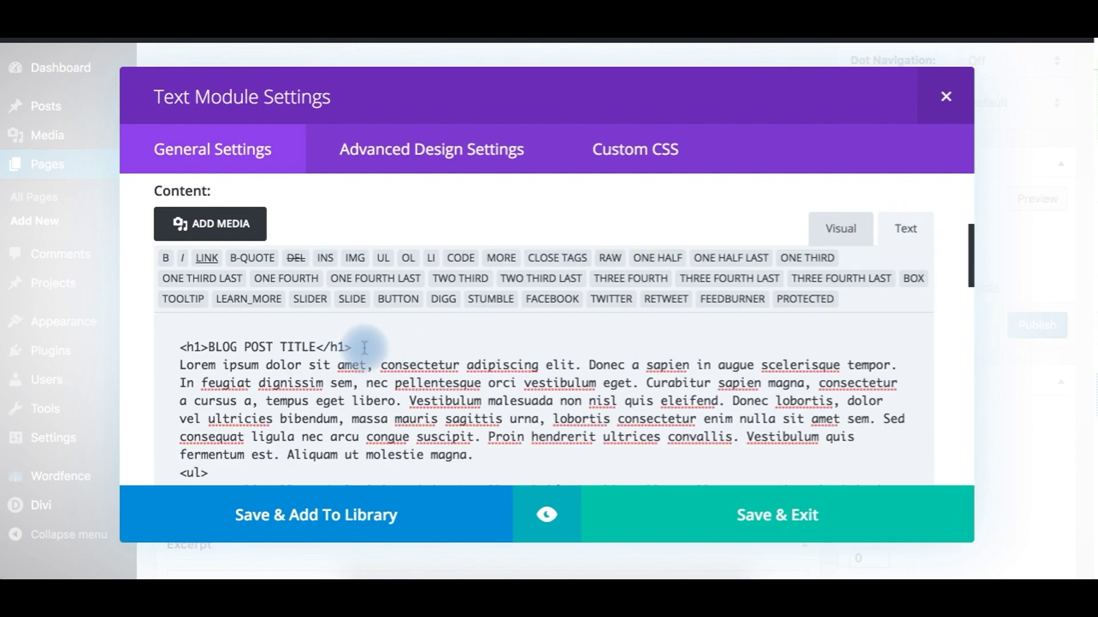
left_click_drag(364, 347, 321, 349)
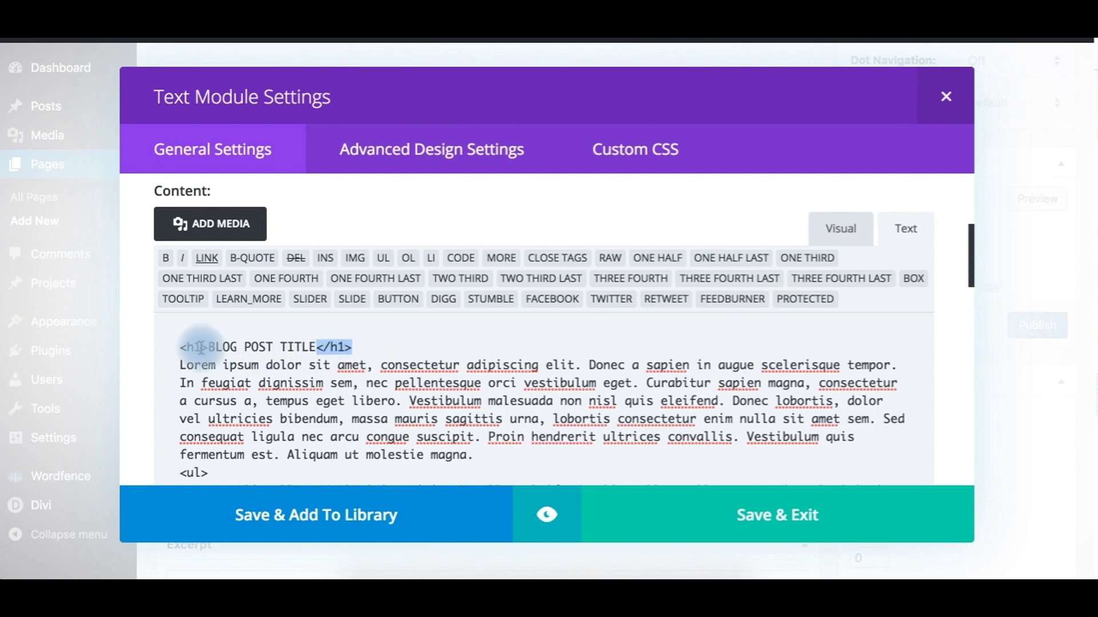
left_click_drag(206, 347, 180, 347)
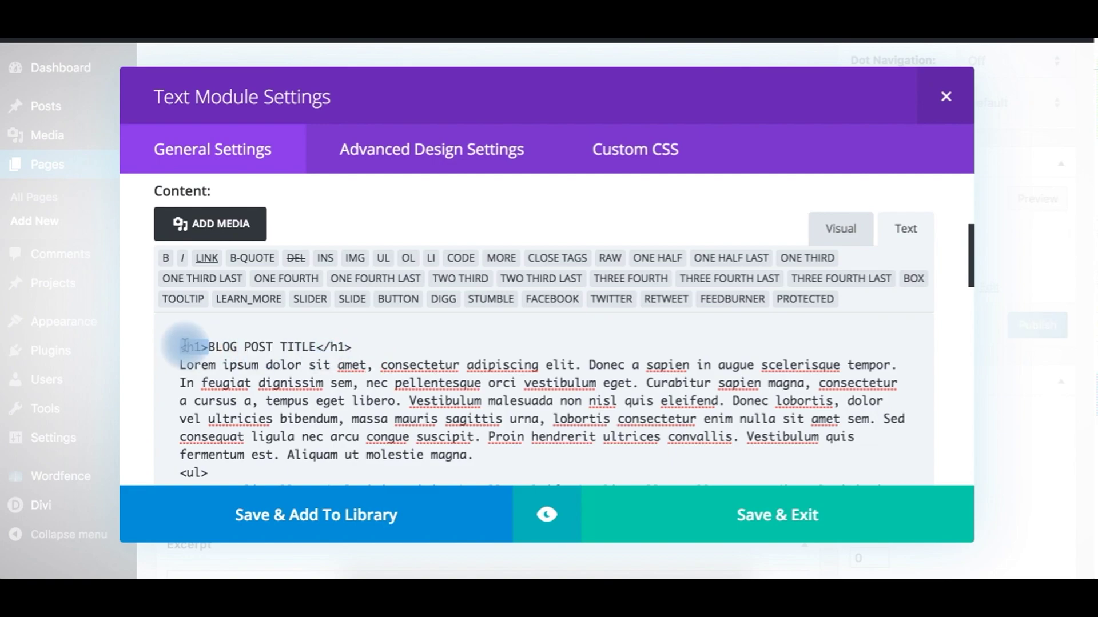
scroll(313, 366, "down", 3)
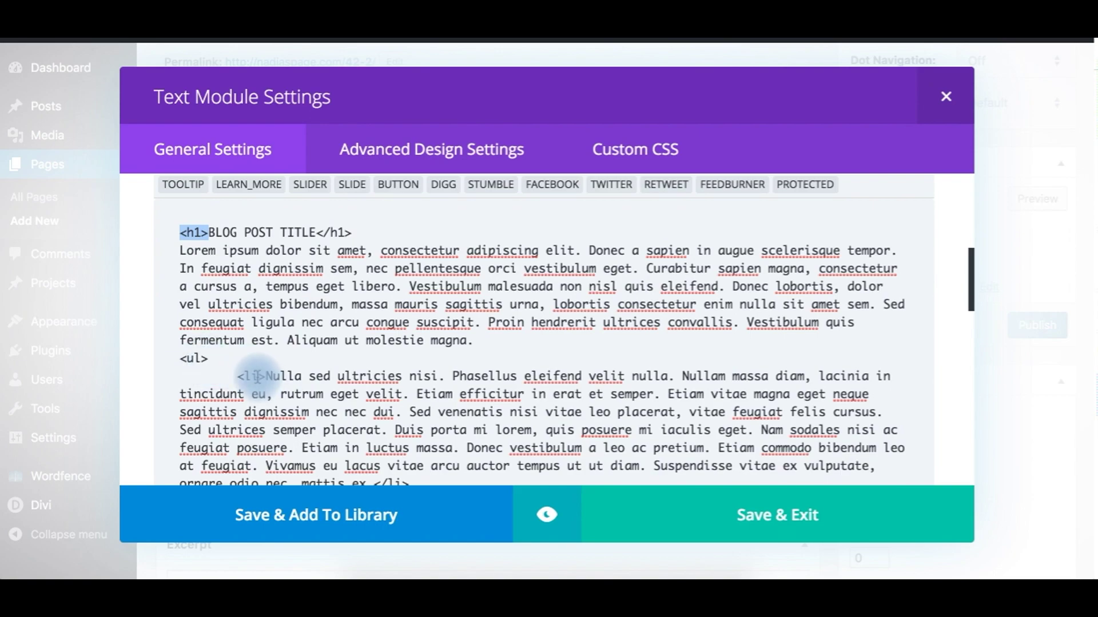
scroll(264, 374, "down", 2)
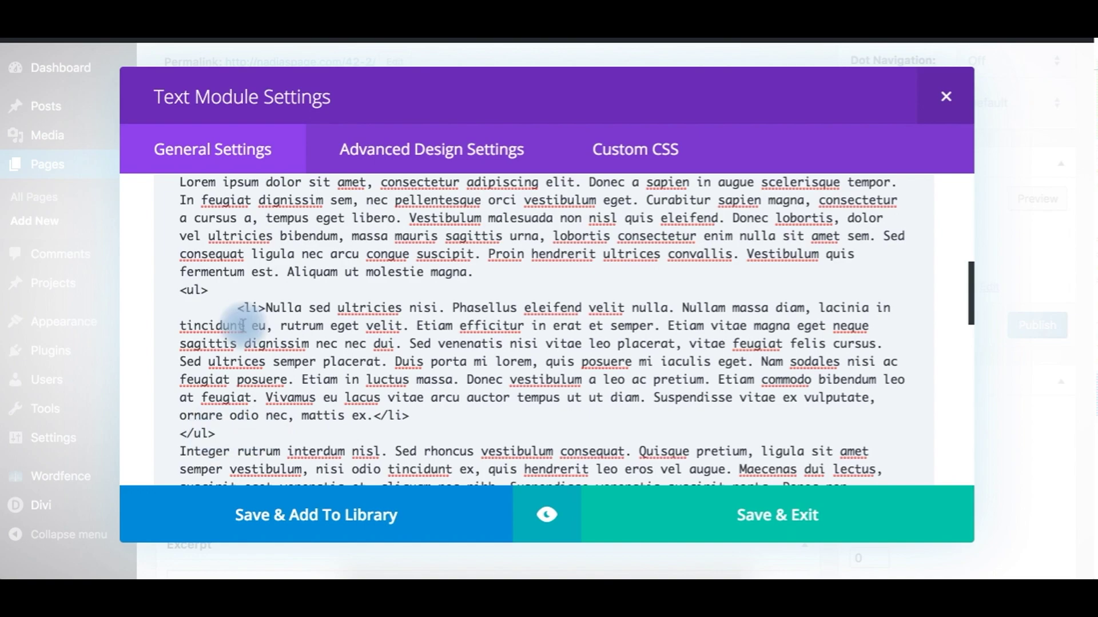
triple_click(197, 434)
scroll(314, 397, "down", 4)
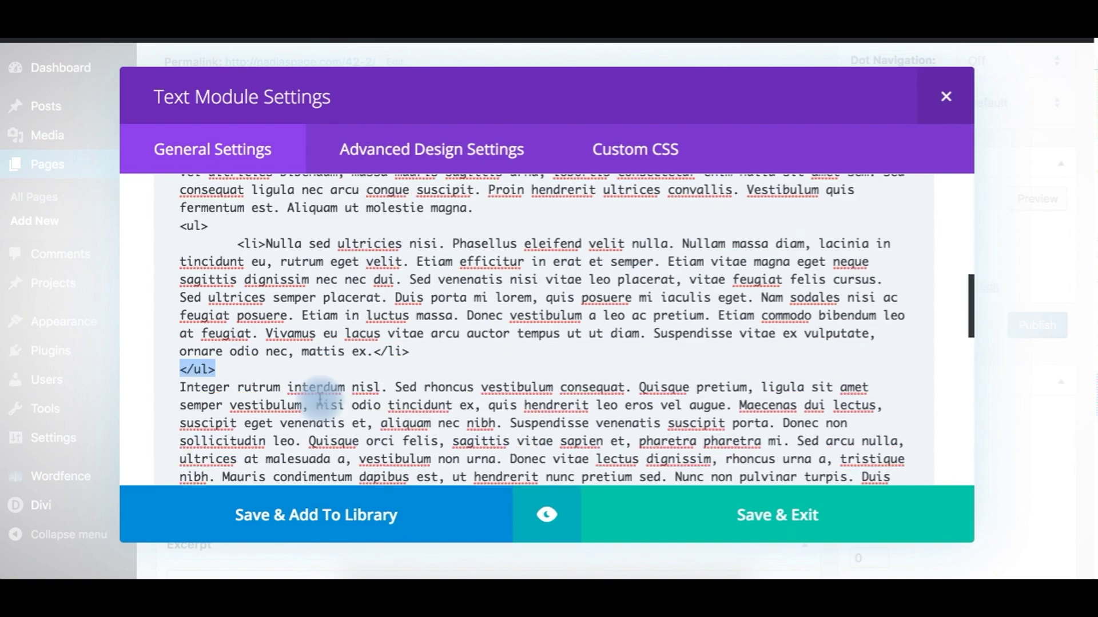
Examine the h2 tags around "In tempus velit eu" and the two &nbsp; entries at the end of the HTML source
scroll(254, 363, "down", 4)
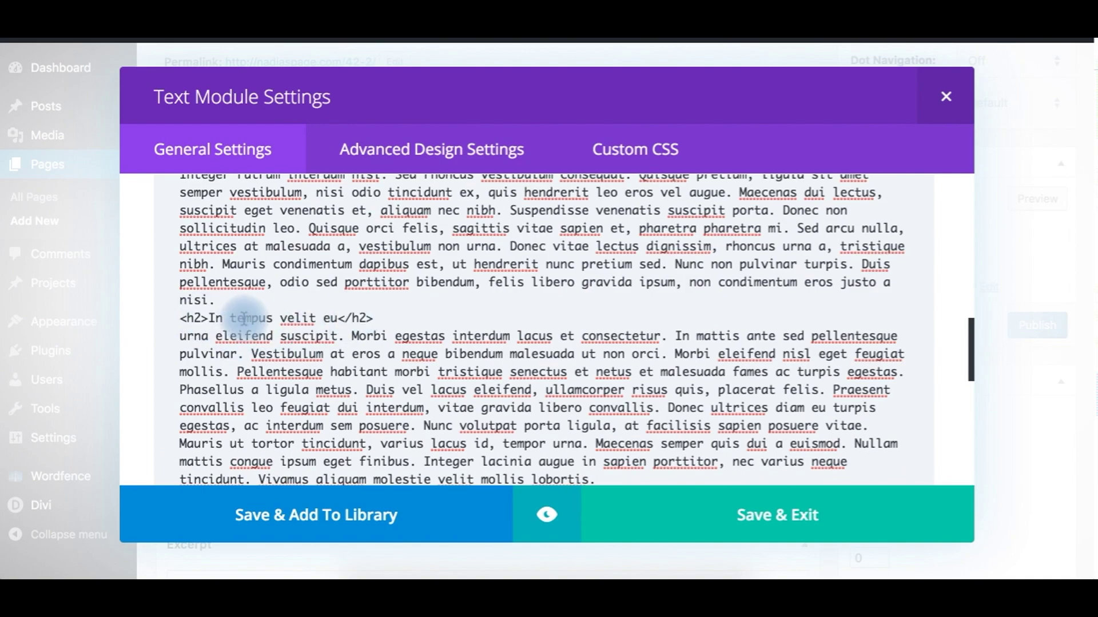
left_click(400, 319)
left_click_drag(310, 319, 183, 319)
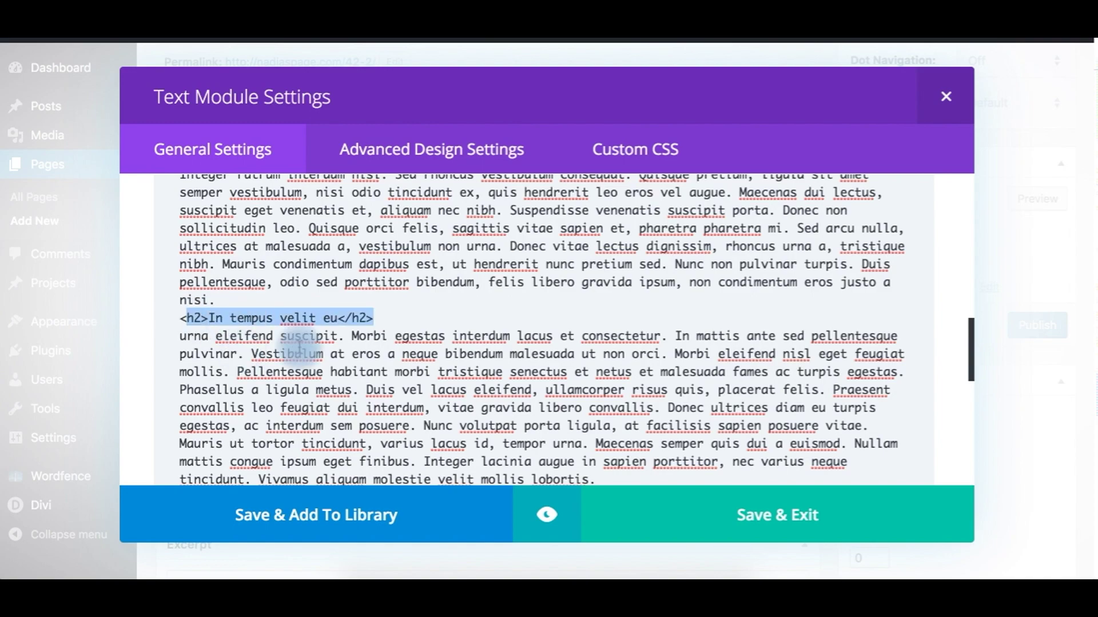
scroll(298, 346, "down", 3)
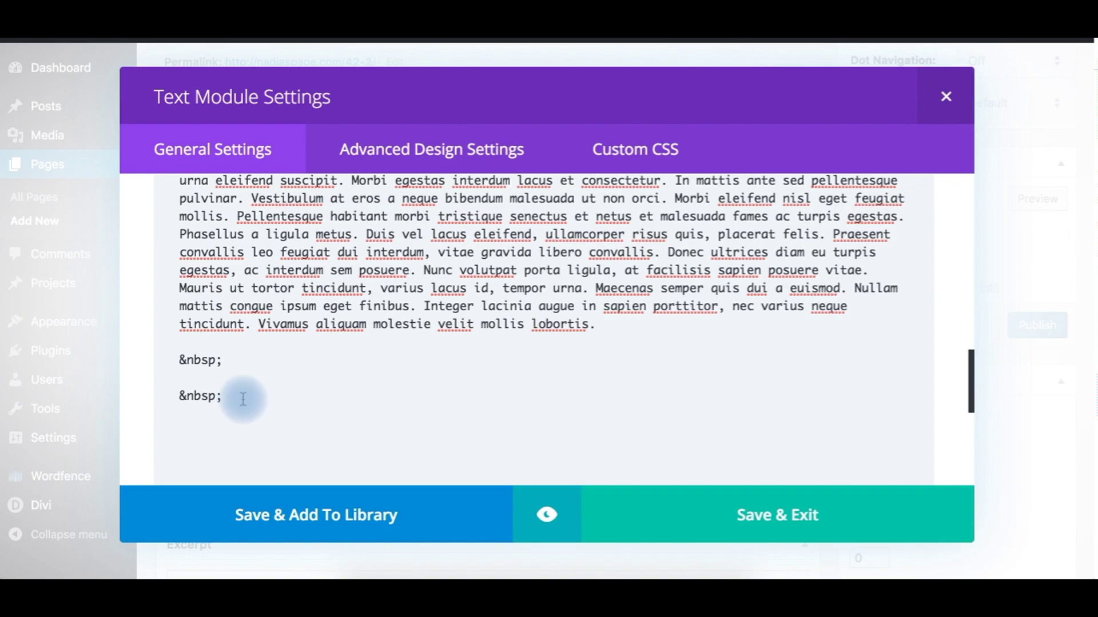
left_click_drag(228, 360, 168, 364)
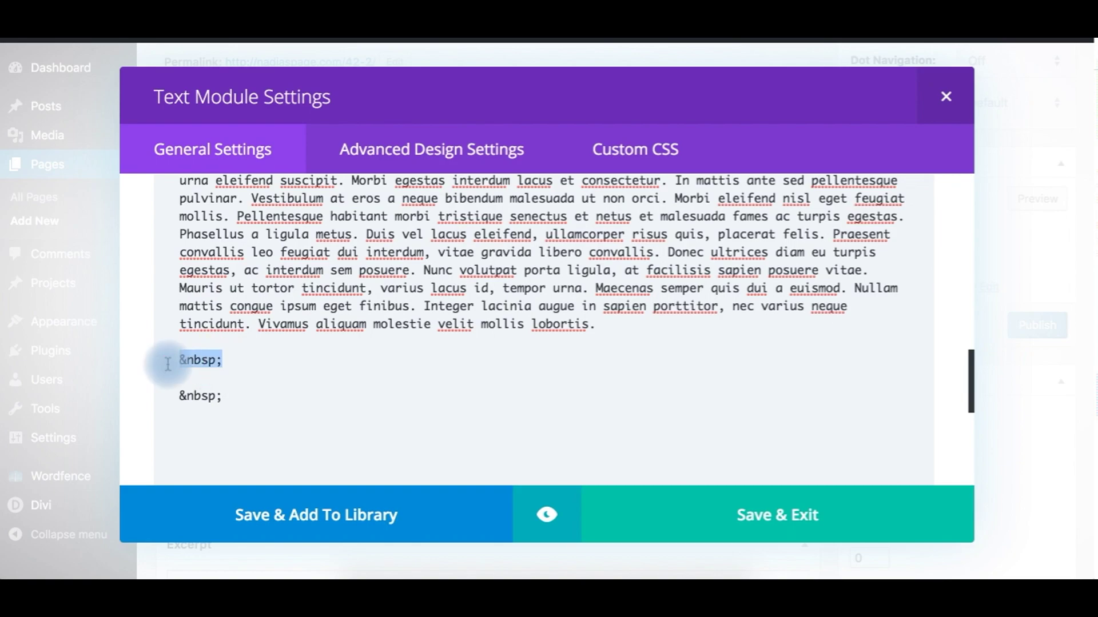
left_click_drag(230, 400, 172, 396)
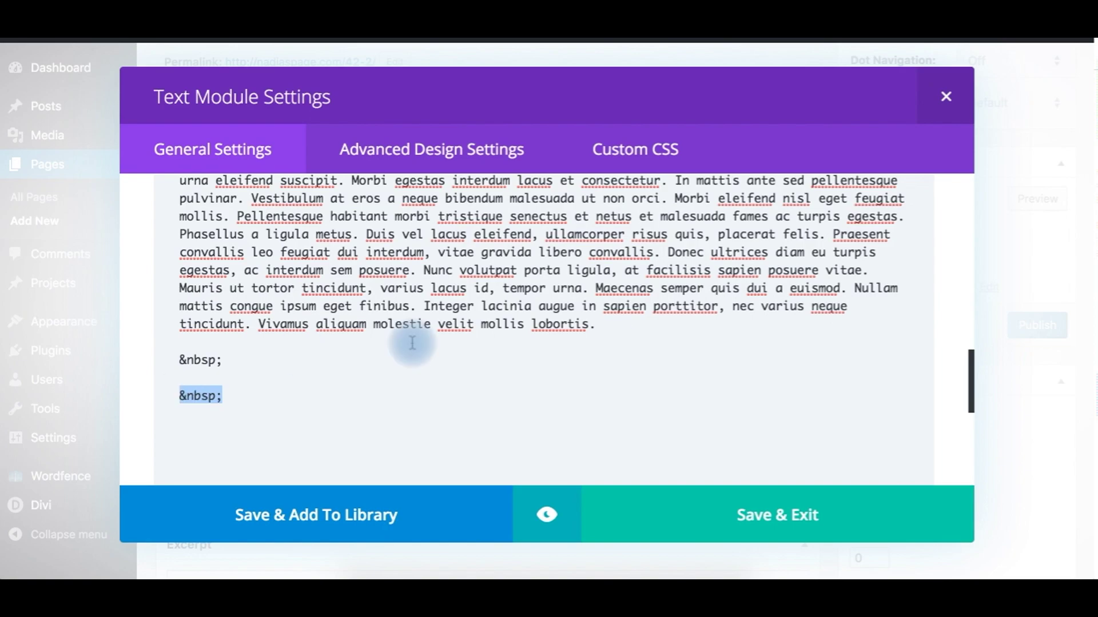
Return to the visual view of the content and examine the blank lines after the post's last paragraph
scroll(704, 350, "up", 10)
scroll(827, 257, "up", 5)
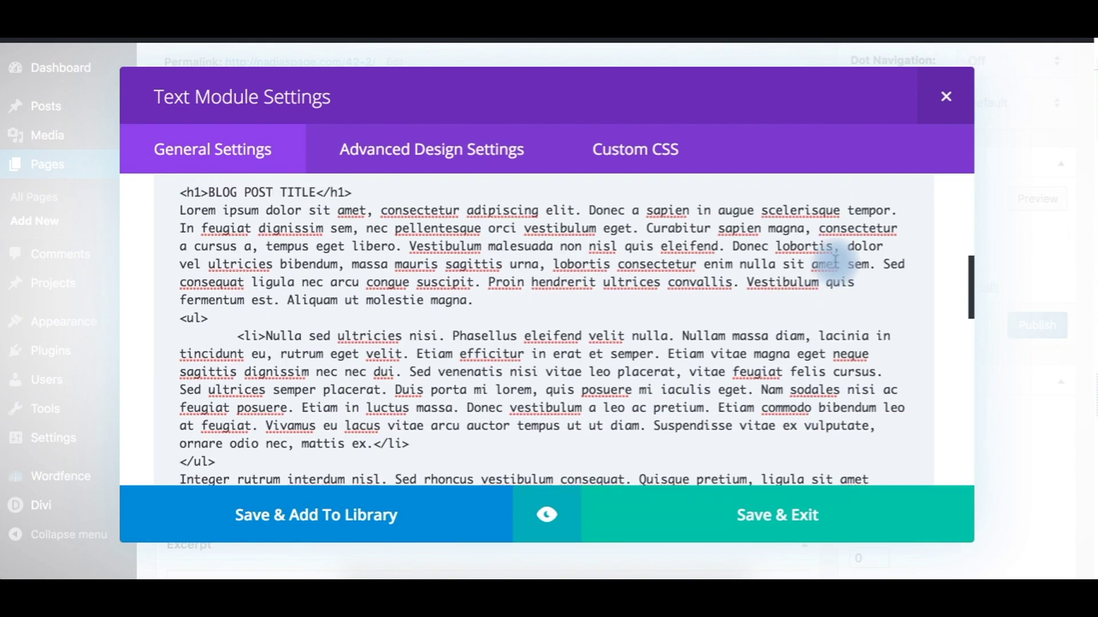
left_click(838, 241)
scroll(483, 391, "down", 10)
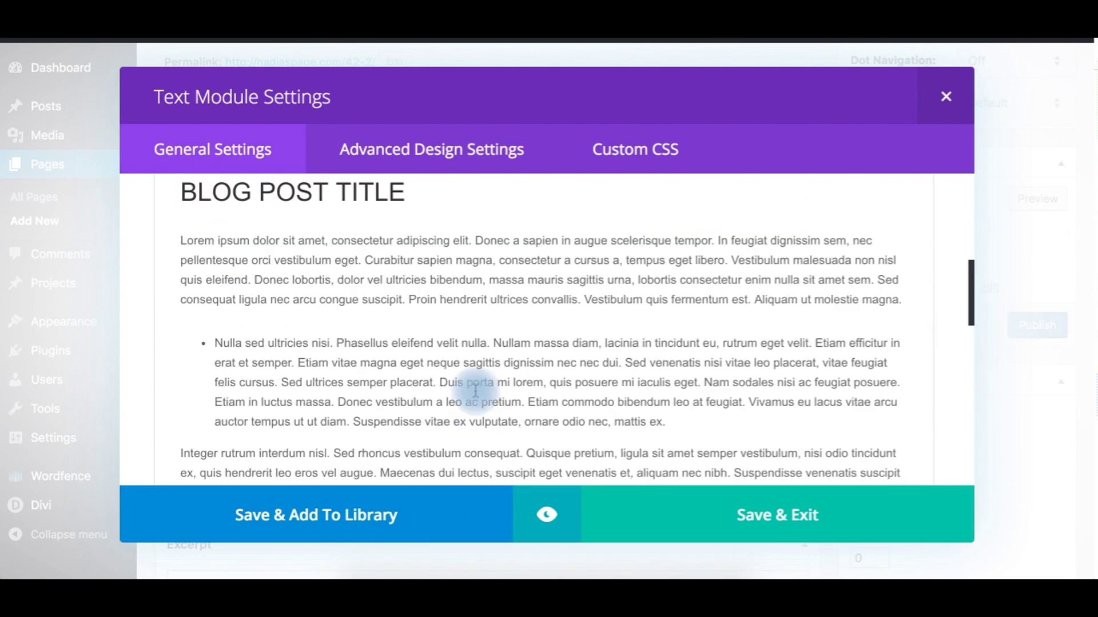
left_click(336, 414)
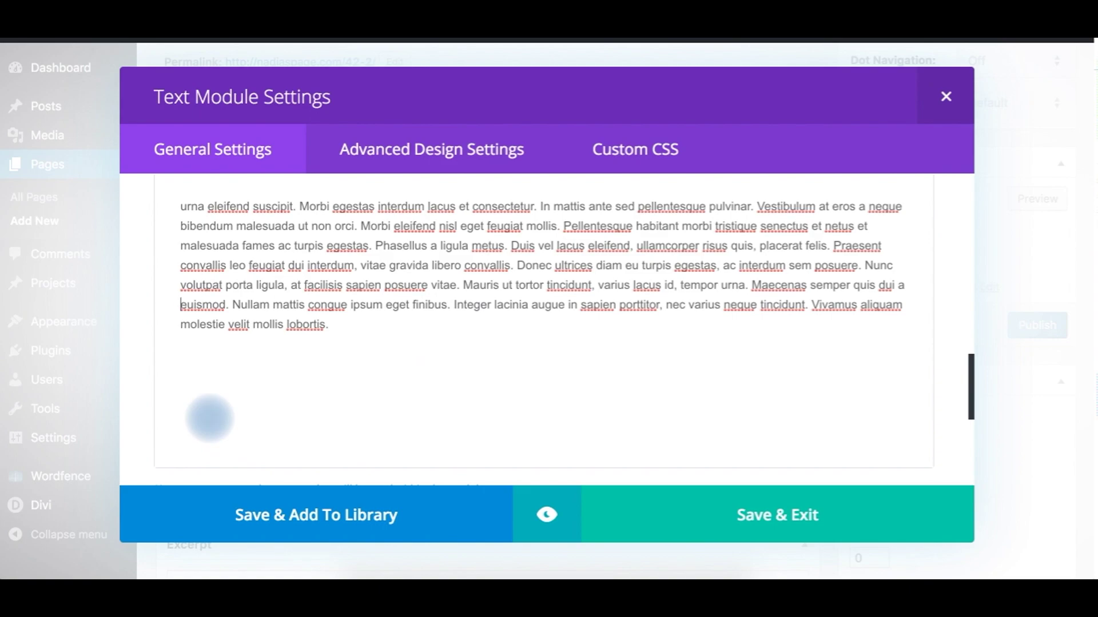
left_click(375, 330)
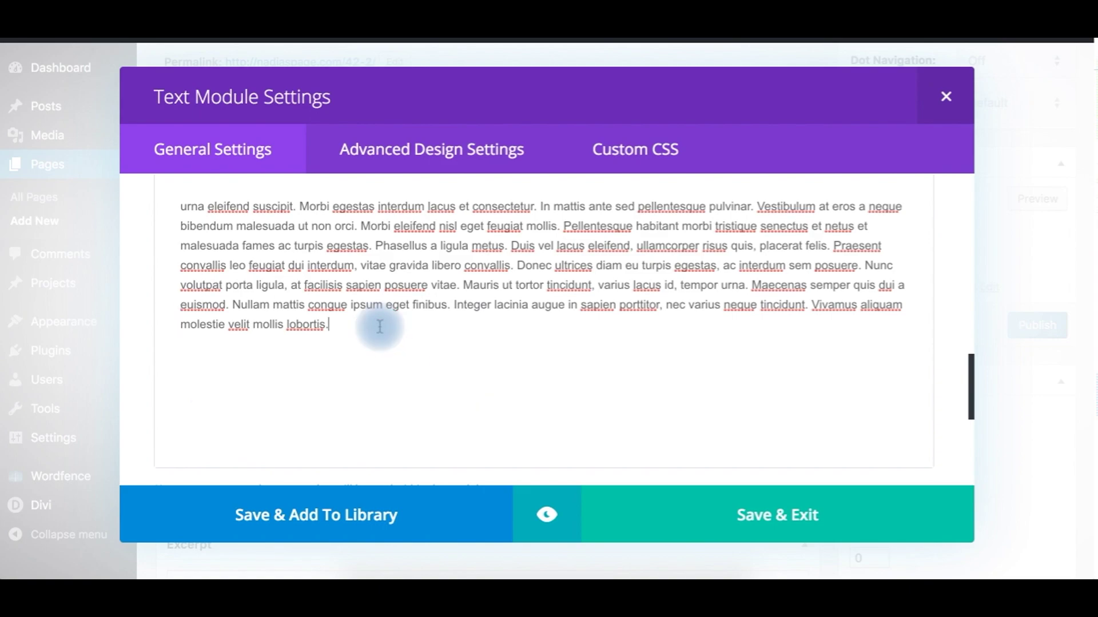
scroll(717, 343, "up", 10)
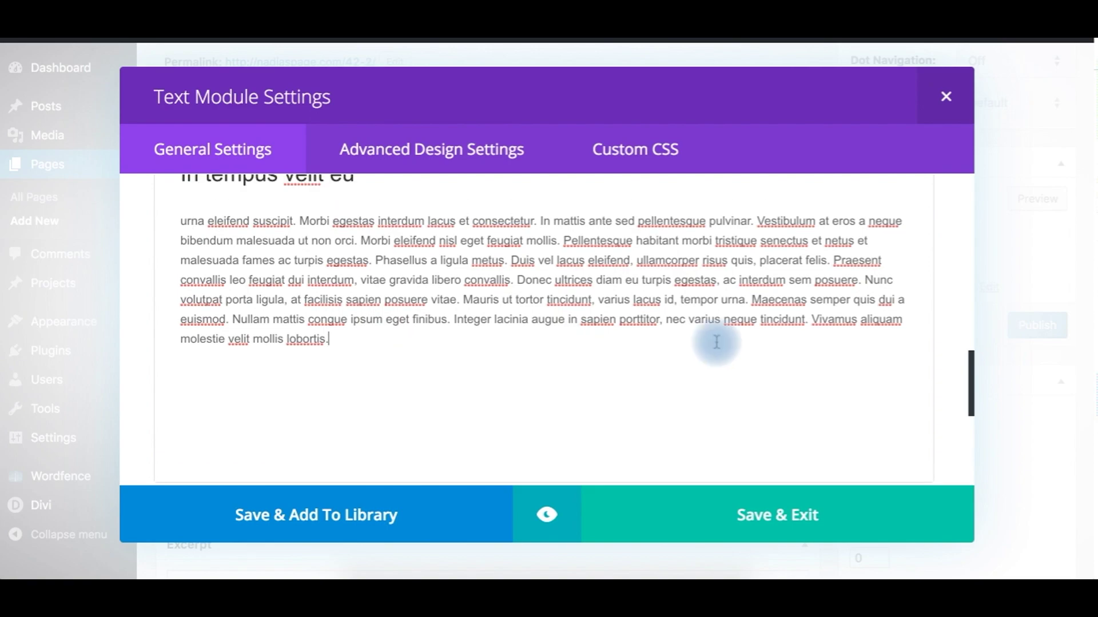
scroll(738, 344, "up", 3)
scroll(739, 344, "down", 12)
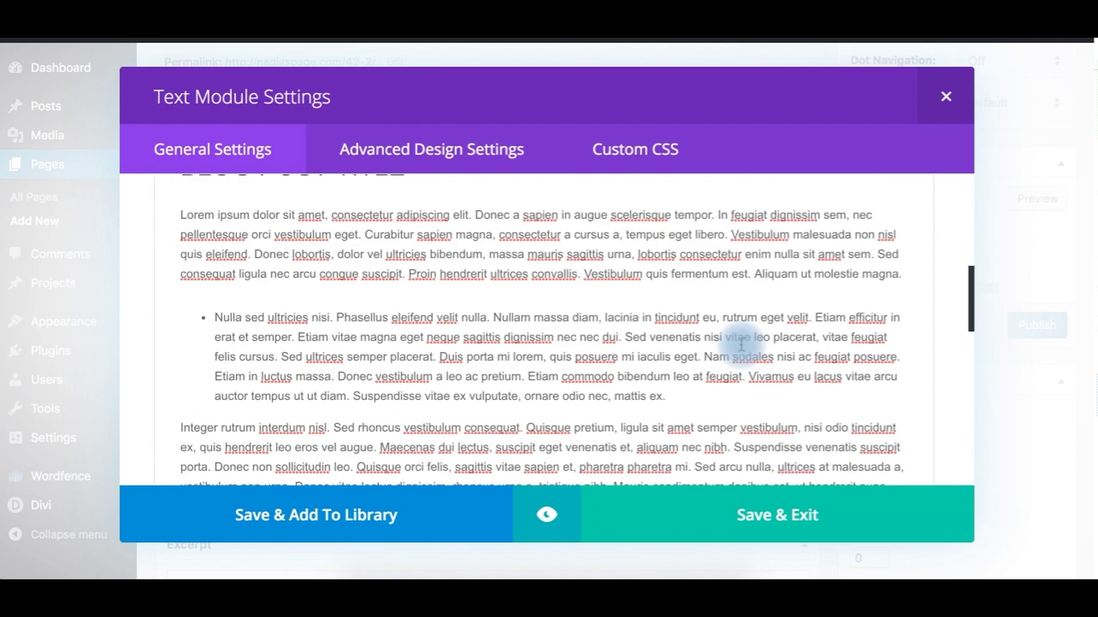
scroll(741, 343, "down", 3)
left_click(263, 375)
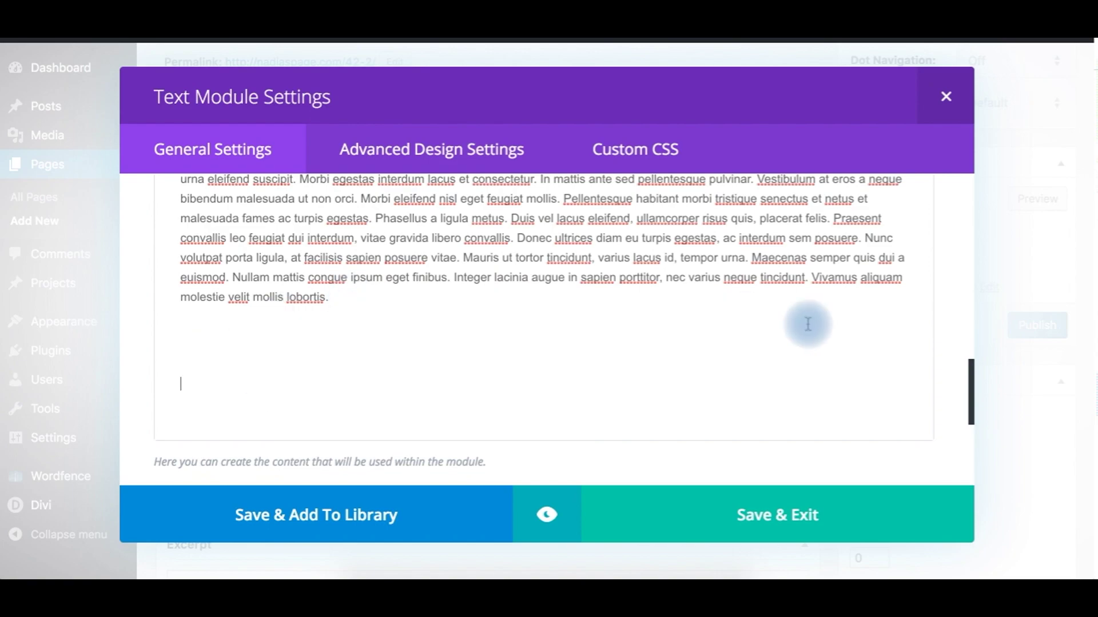
Delete the two &nbsp; entries and the empty lines after the last paragraph in the content's HTML source
scroll(824, 325, "up", 8)
scroll(834, 327, "up", 5)
left_click(902, 279)
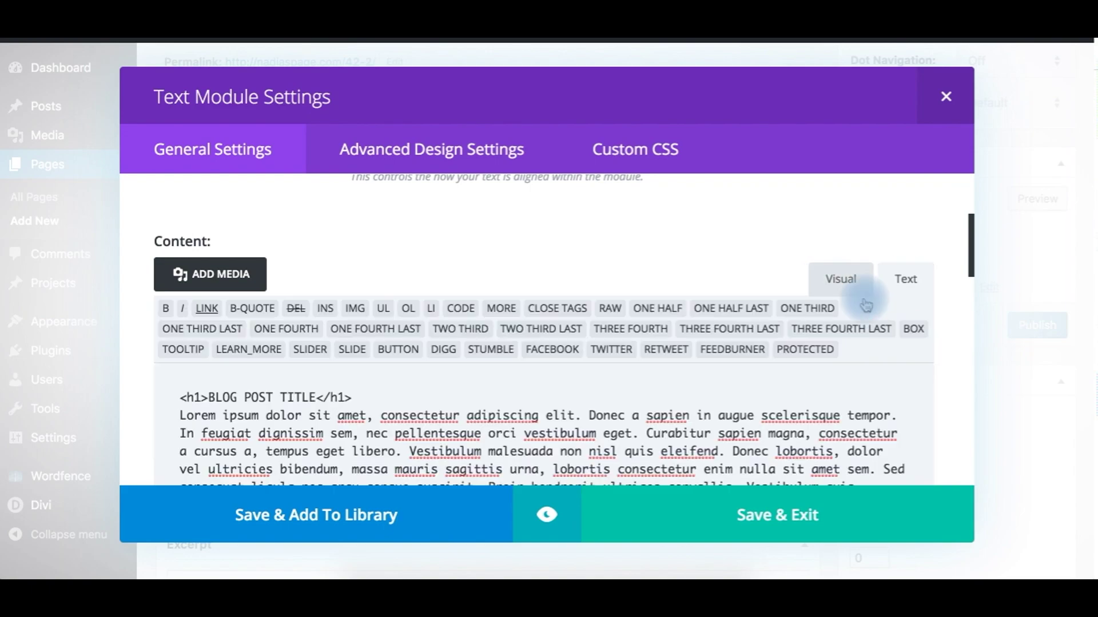
scroll(503, 394, "down", 10)
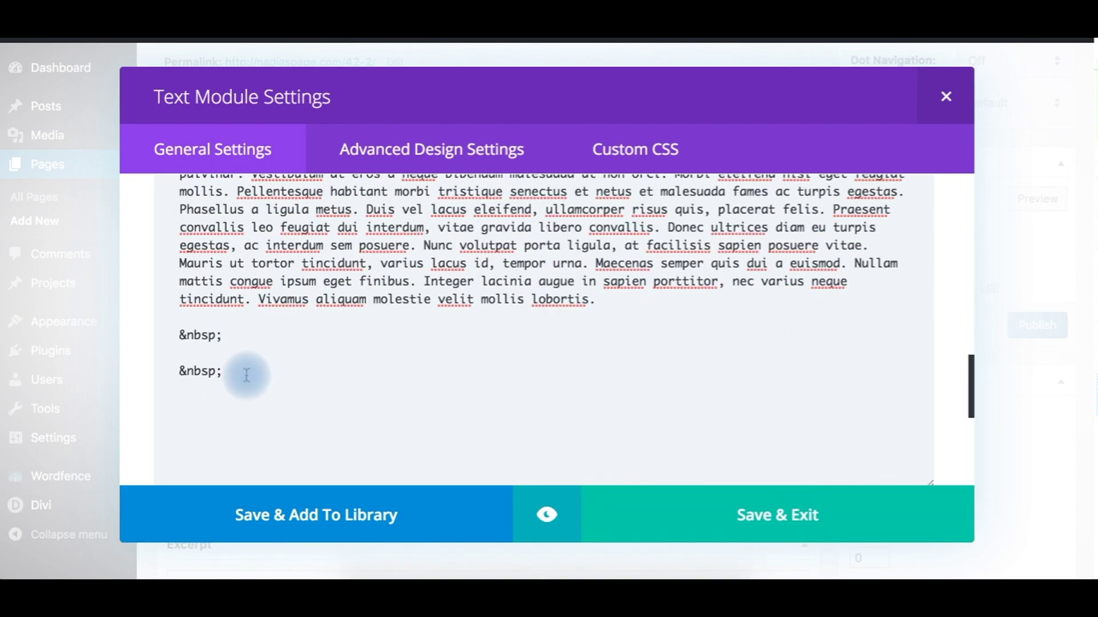
left_click_drag(246, 376, 190, 340)
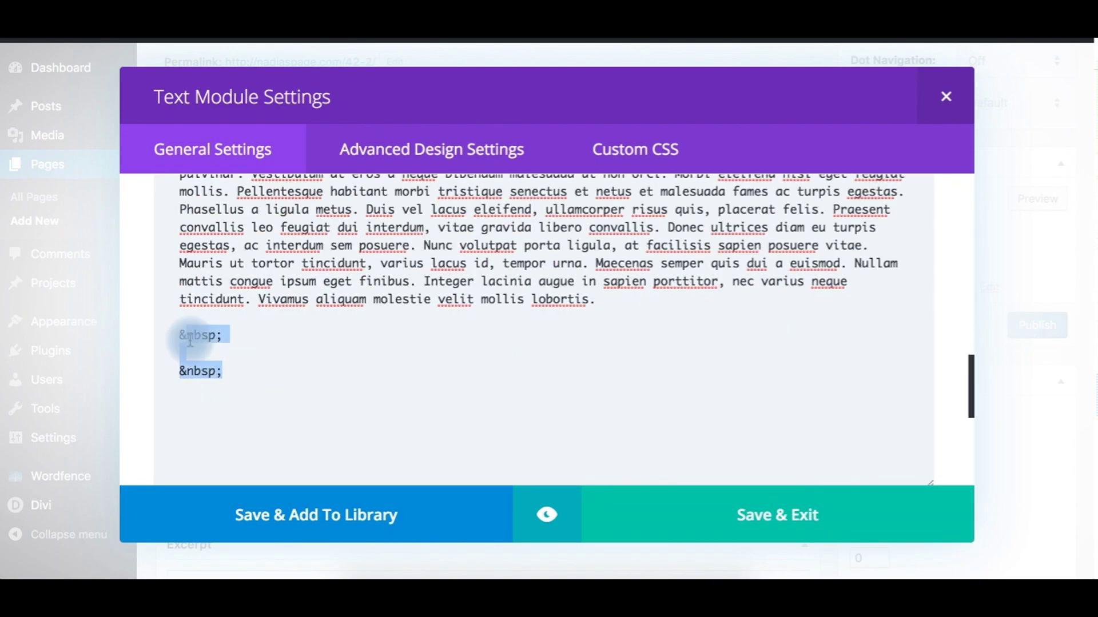
key("BackSpace")
key("BackSpace")
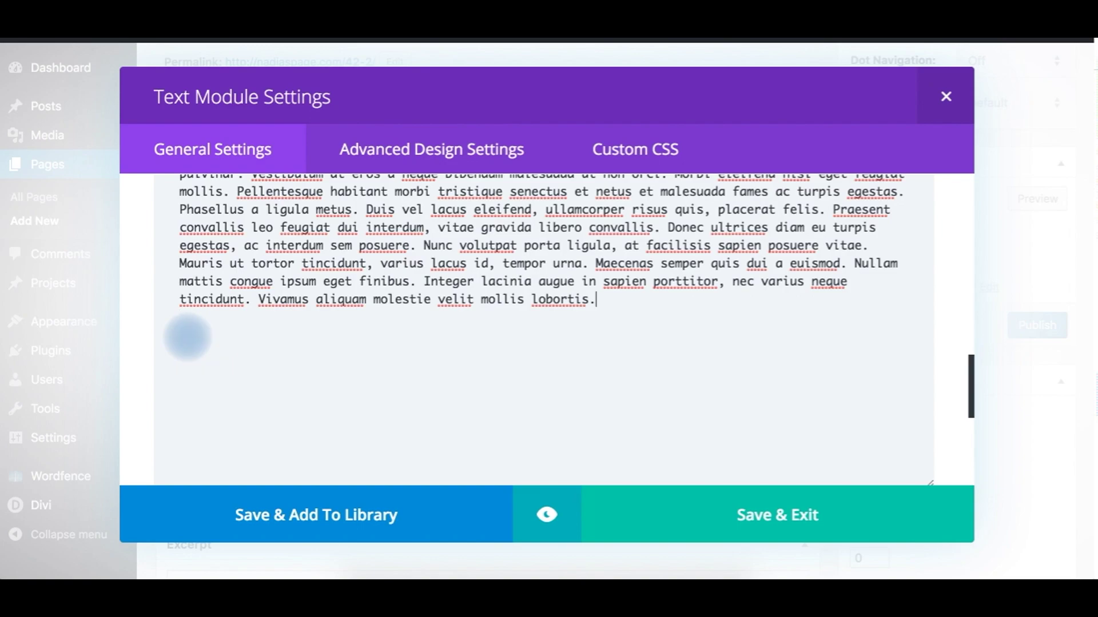
left_click(433, 372)
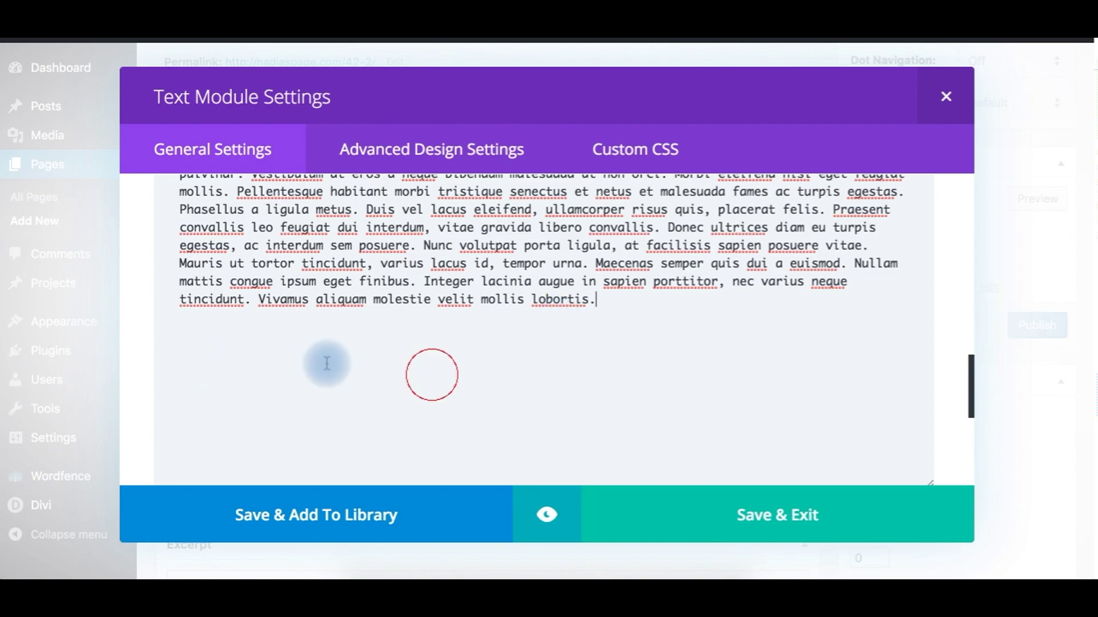
left_click(196, 392)
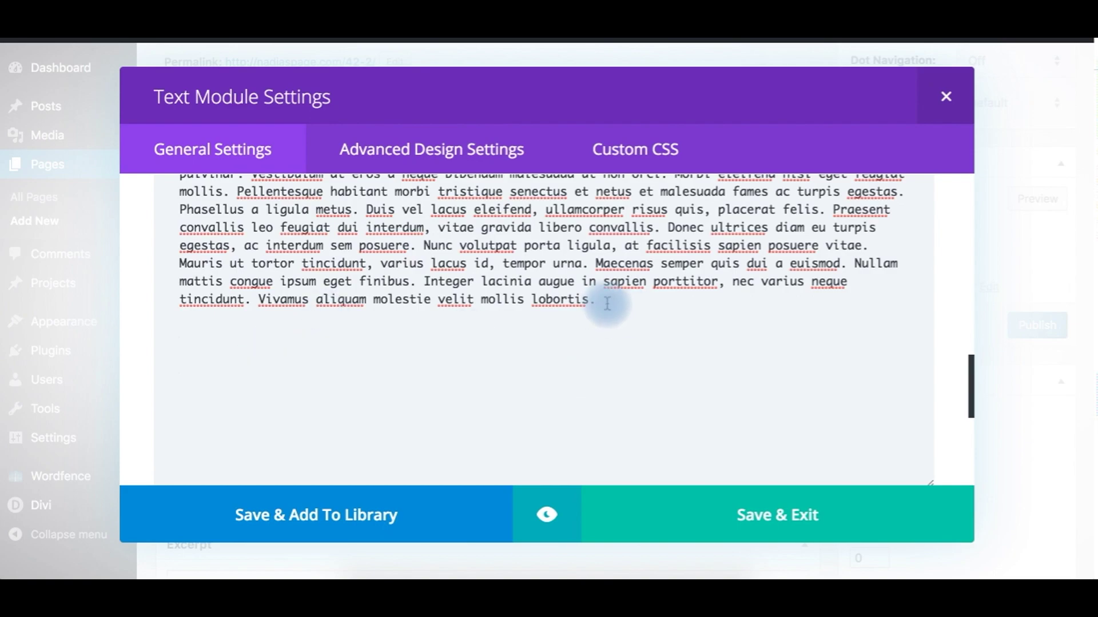
scroll(629, 313, "up", 1)
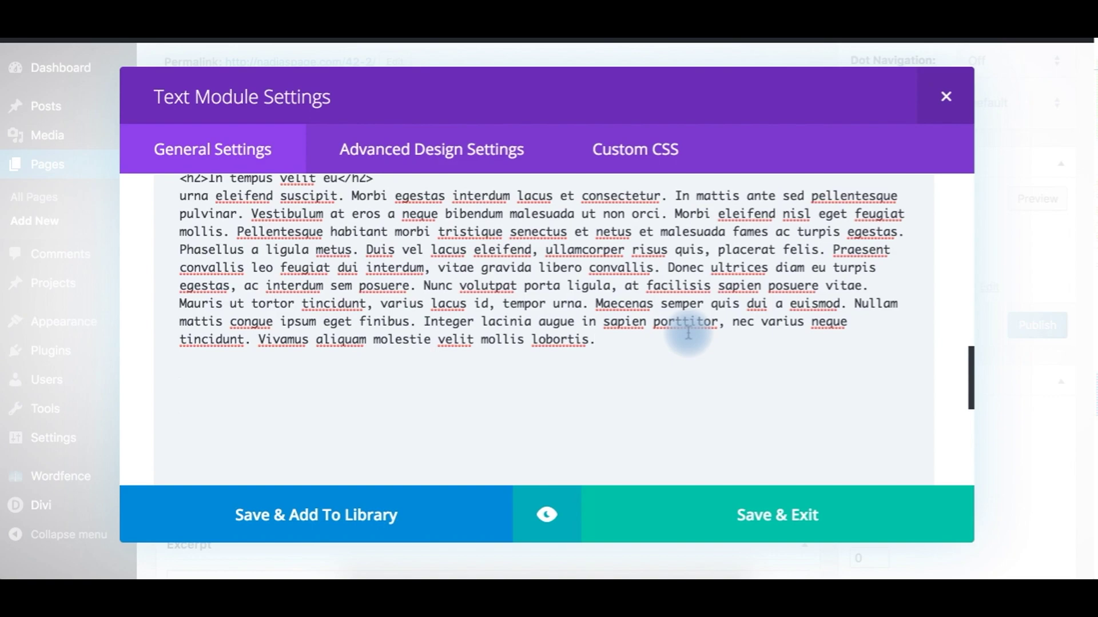
Switch the content back to the visual view and check the end of the last paragraph, the "In tempus velit eu" heading and the post title
scroll(688, 333, "up", 2)
scroll(694, 337, "up", 10)
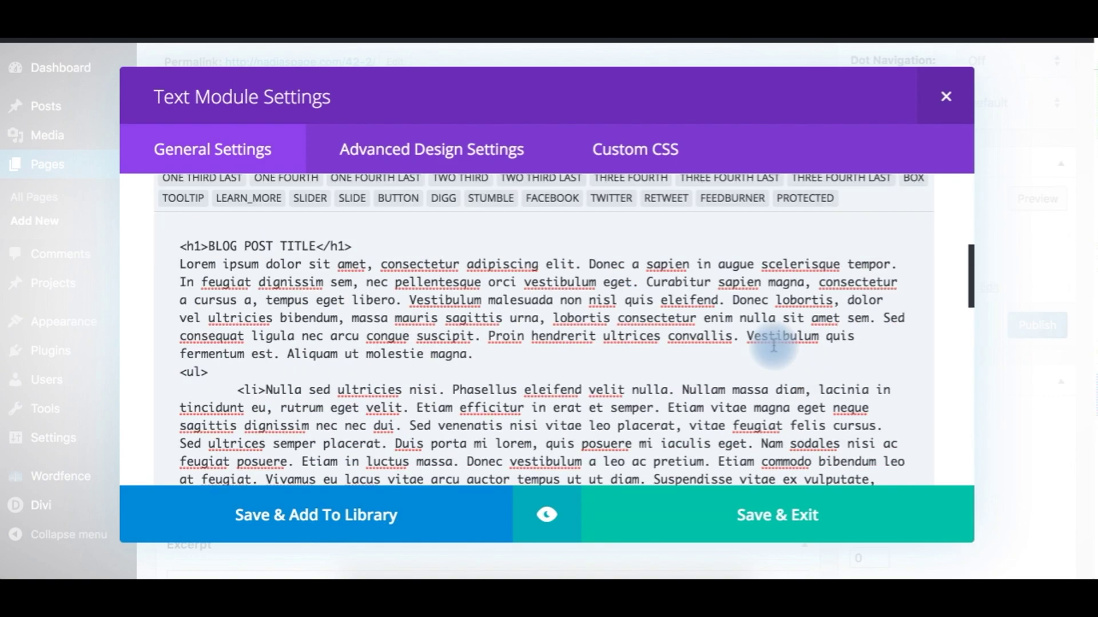
left_click(829, 300)
scroll(488, 397, "down", 10)
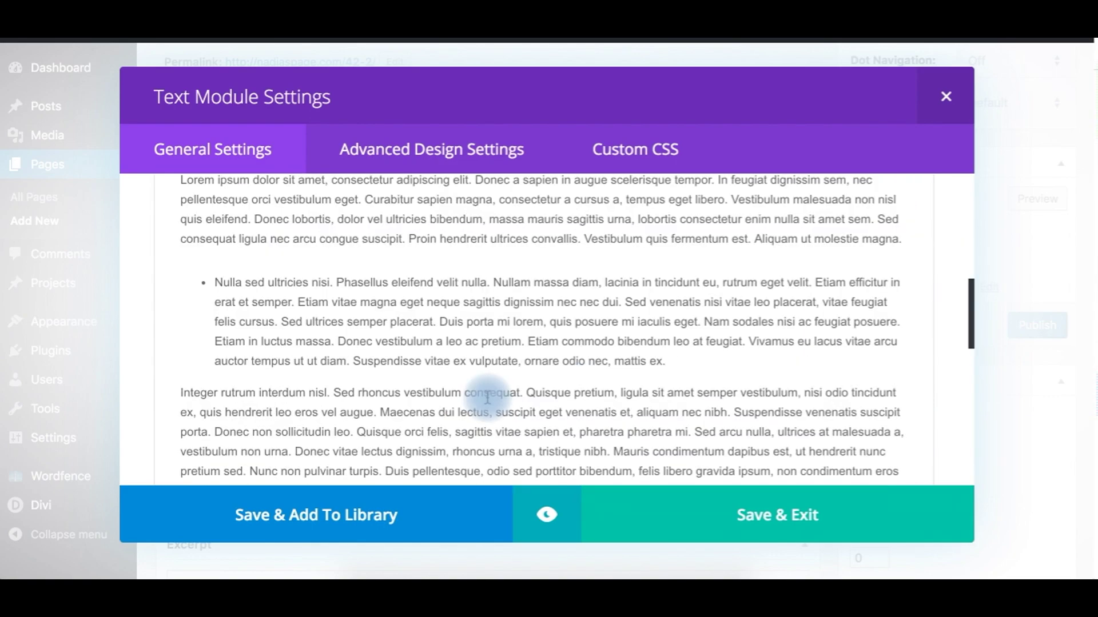
left_click(412, 340)
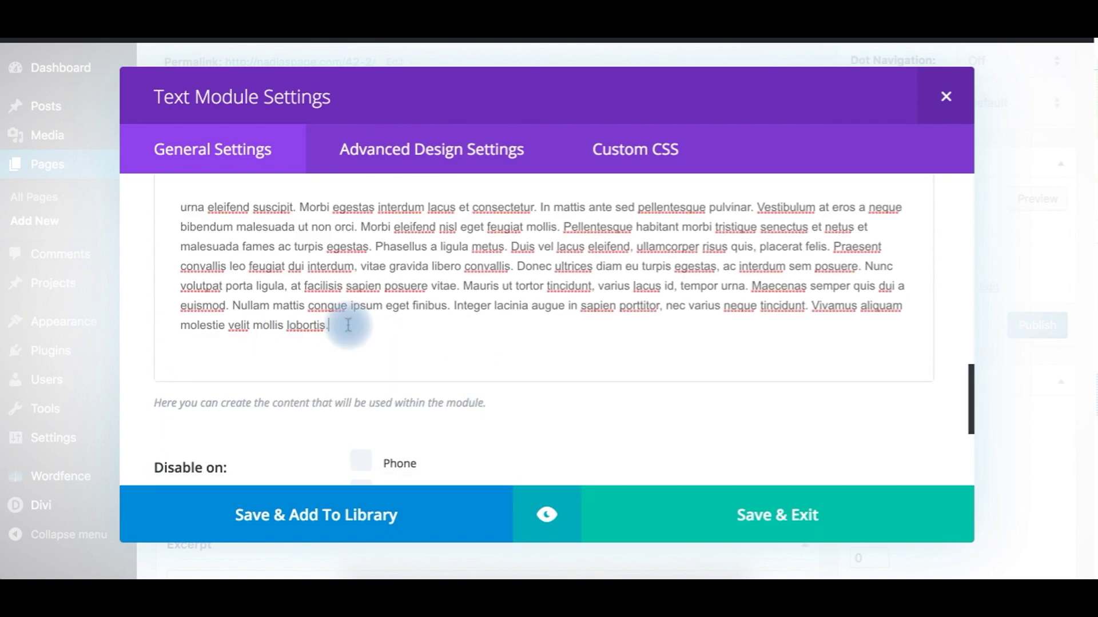
scroll(354, 323, "up", 6)
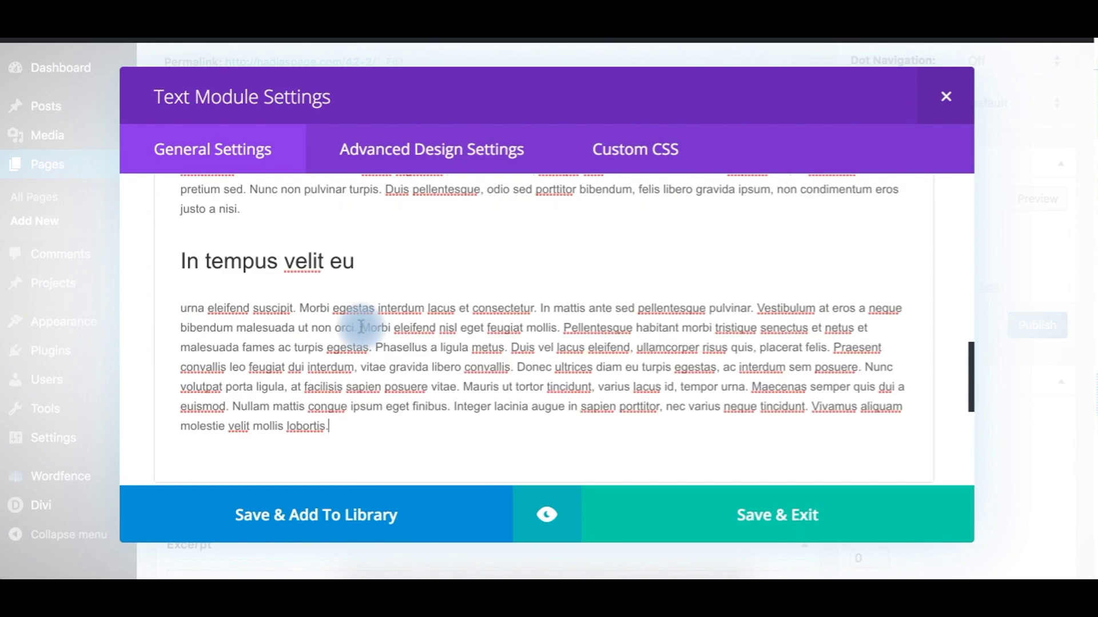
scroll(361, 326, "up", 3)
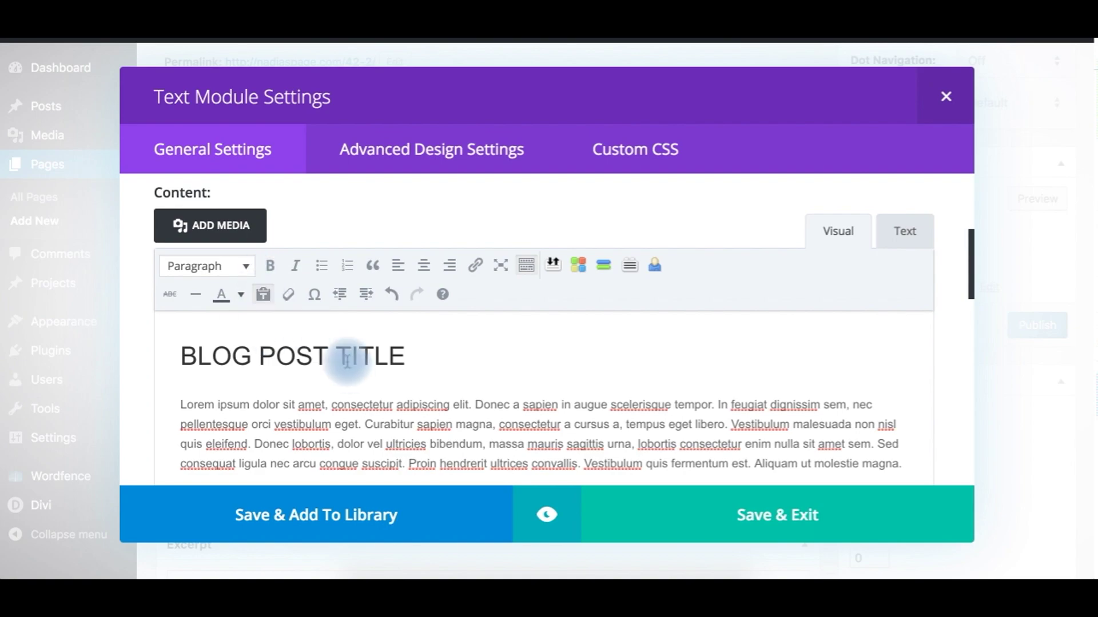
left_click(263, 295)
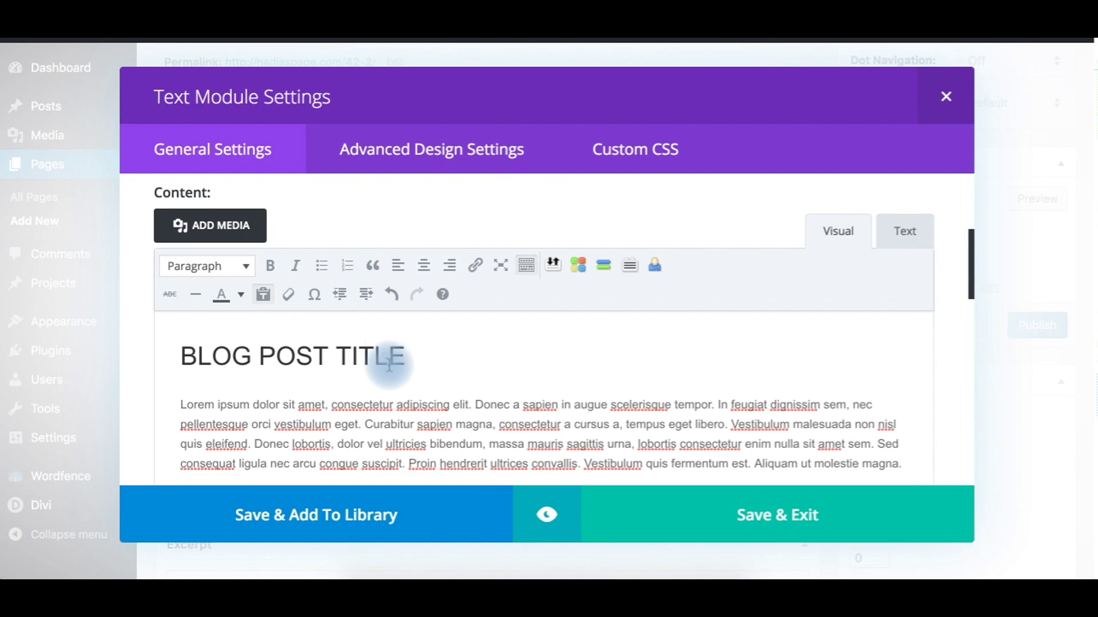